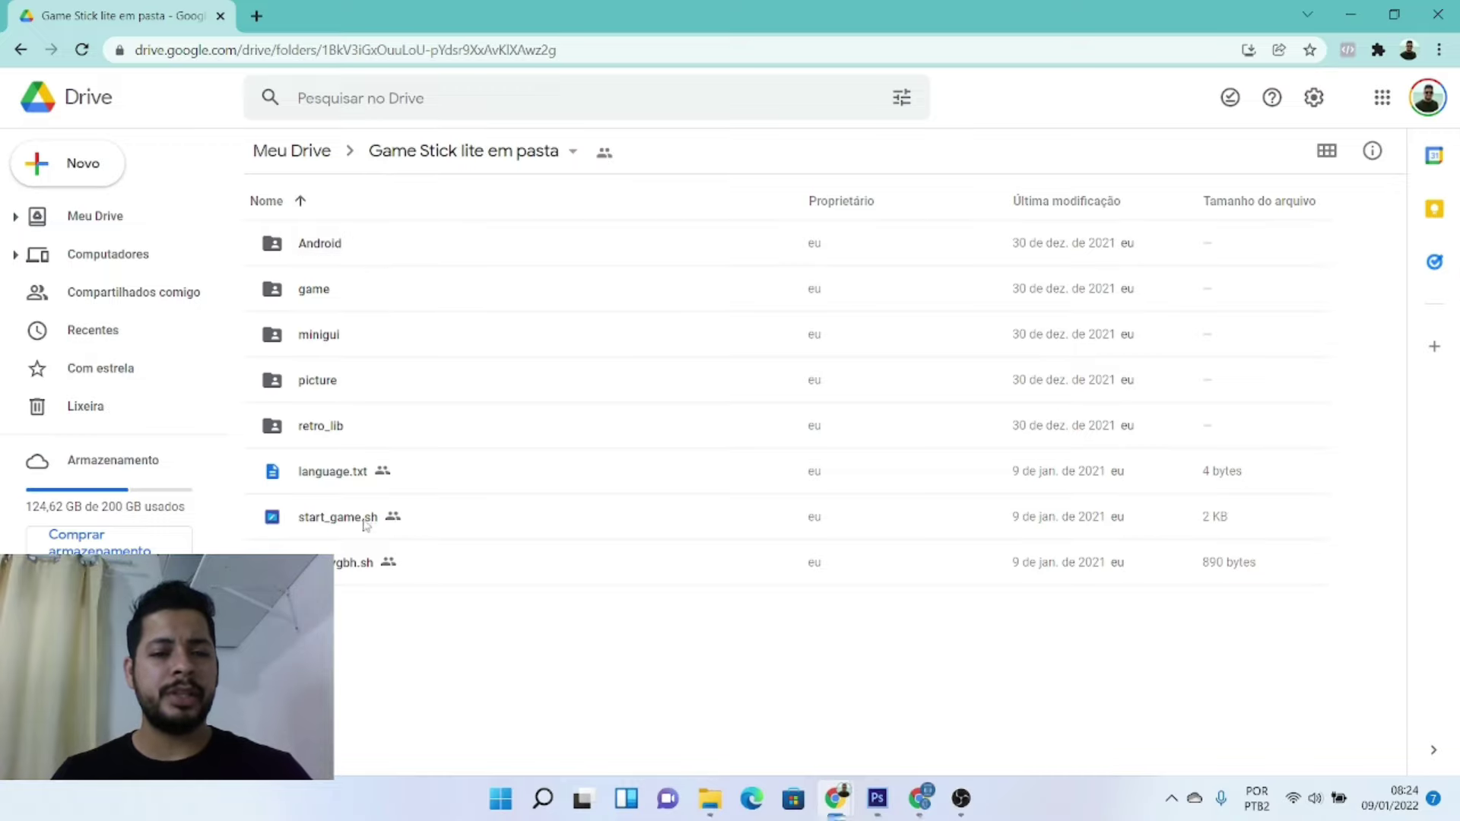
- Compare the SD card's root folder with the Game Stick lite em pasta folder in Google Drive and open its game folder
left_click(714, 795)
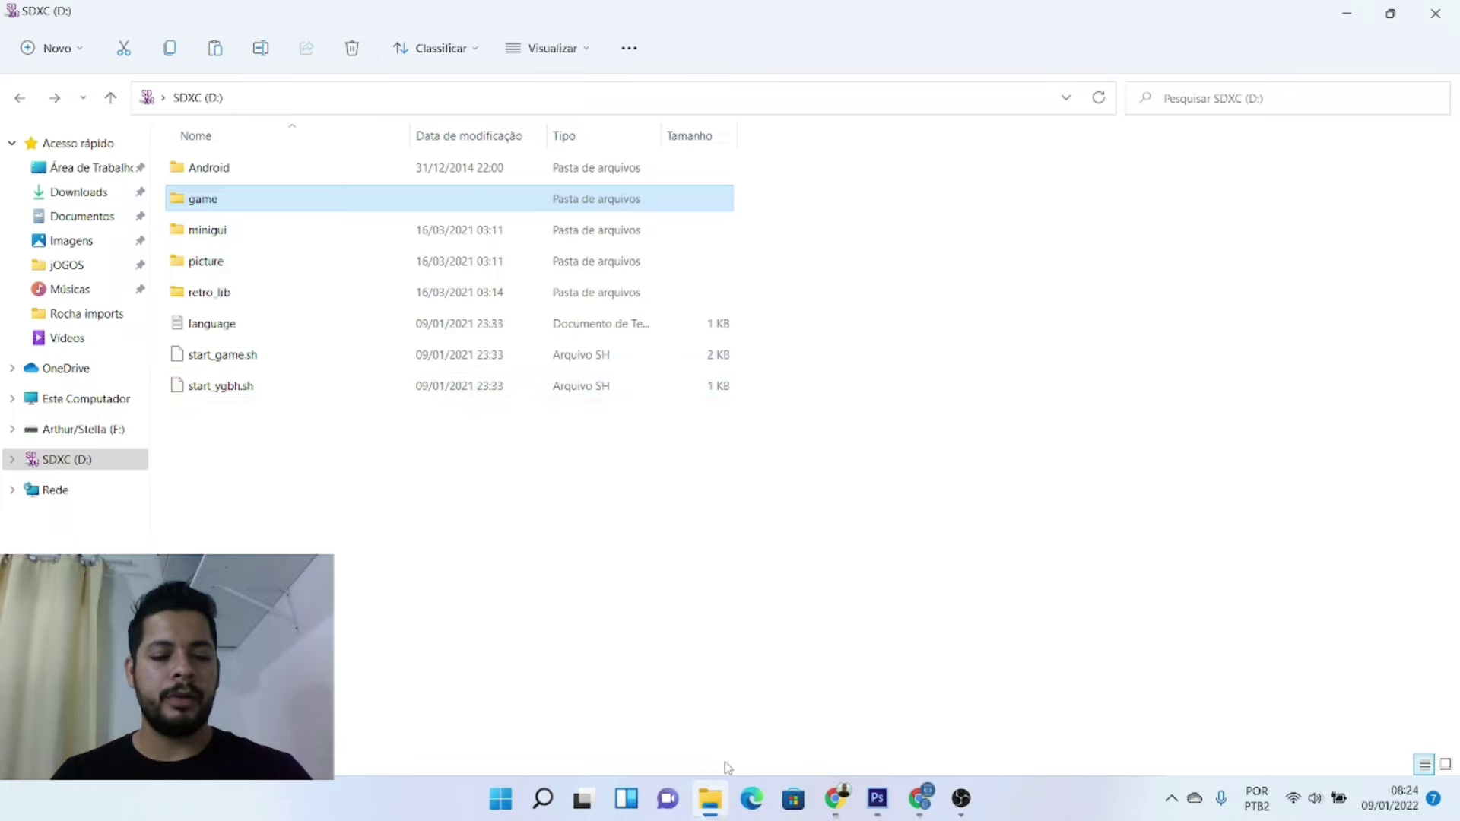
key("alt+Tab")
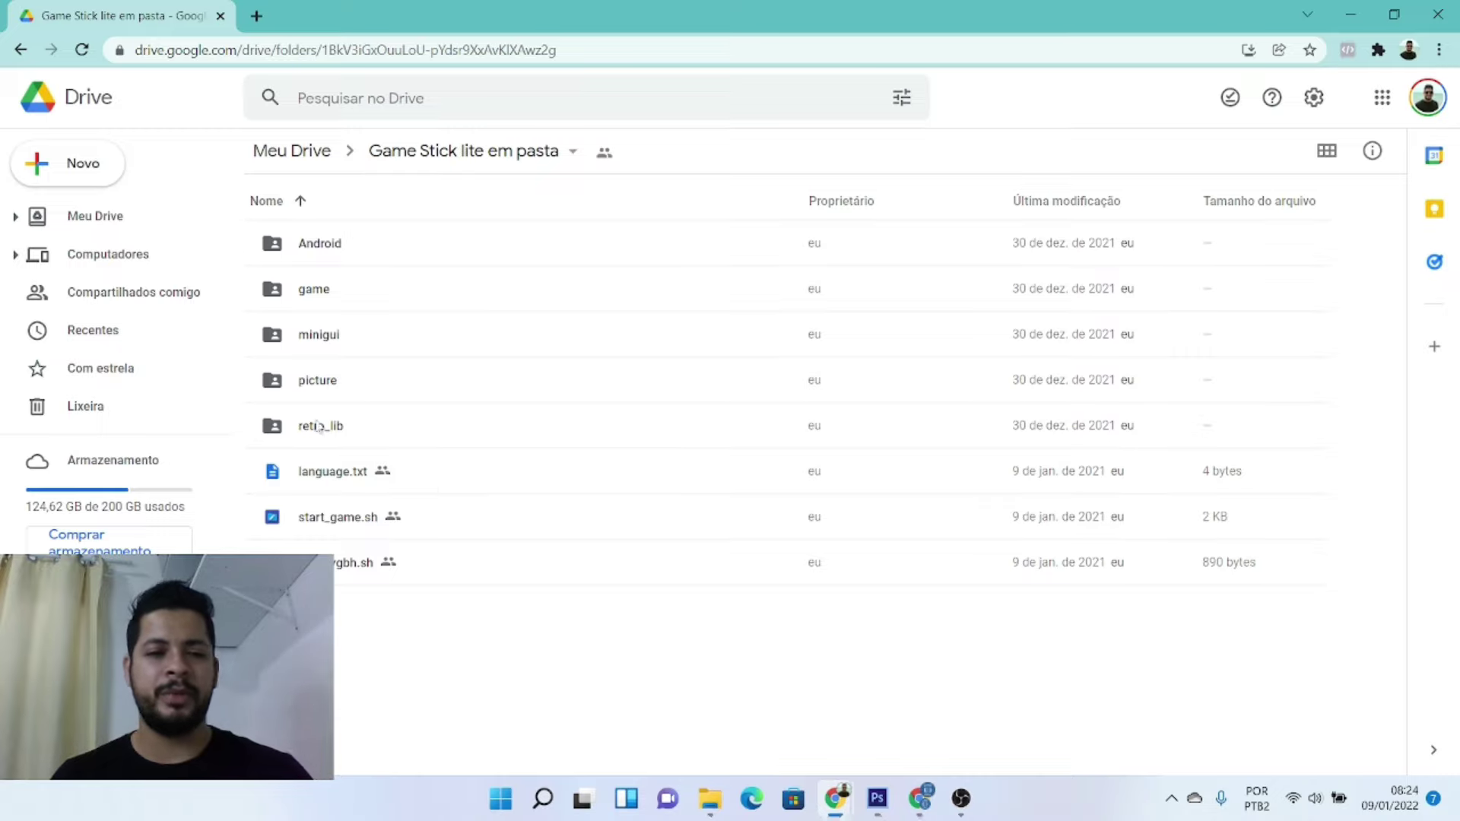
left_click(334, 296)
double_click(335, 296)
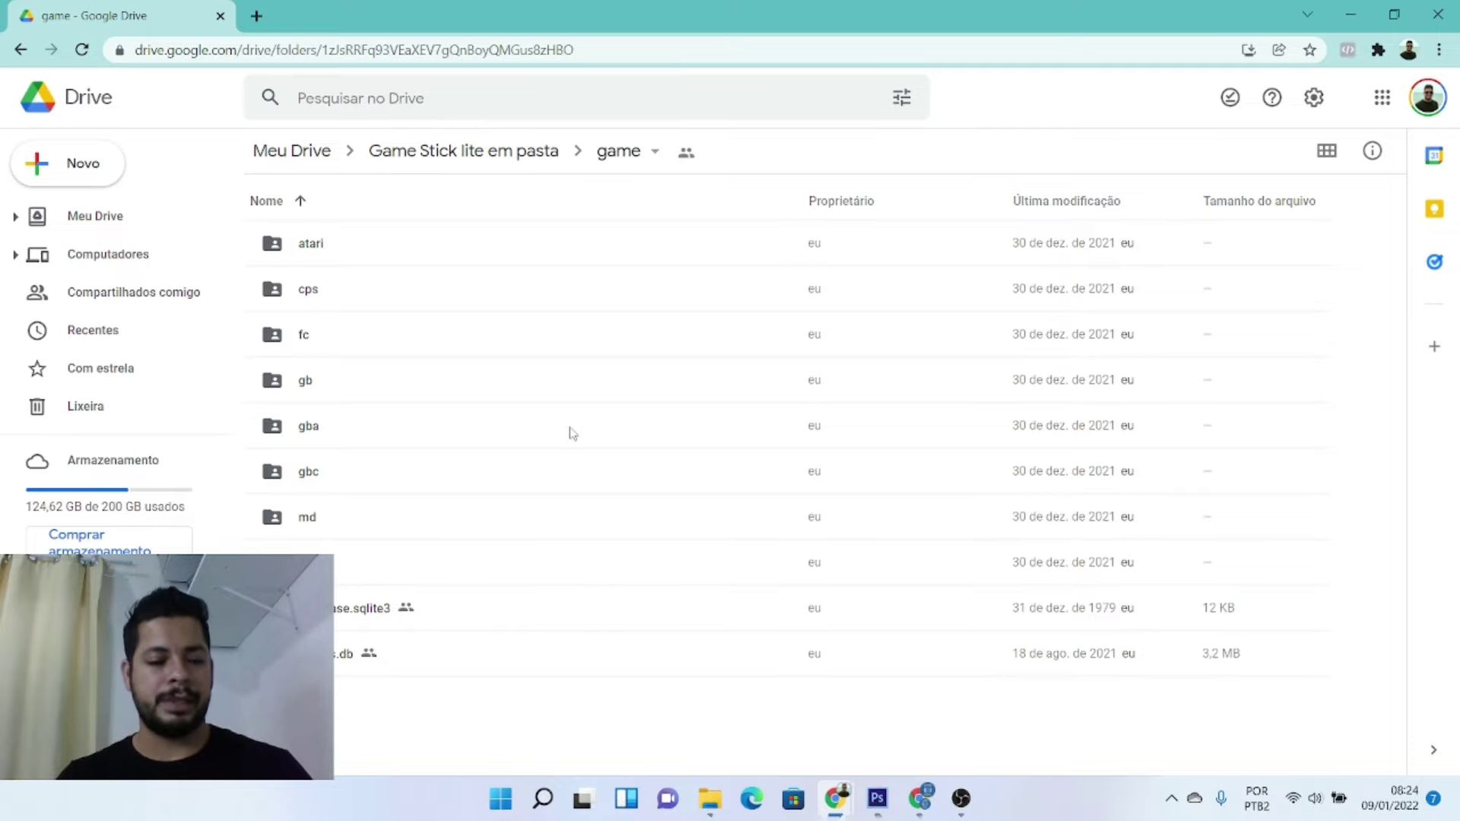
- Switch to File Explorer and look through the atari folder inside the SD card's game folder
key("alt+Tab")
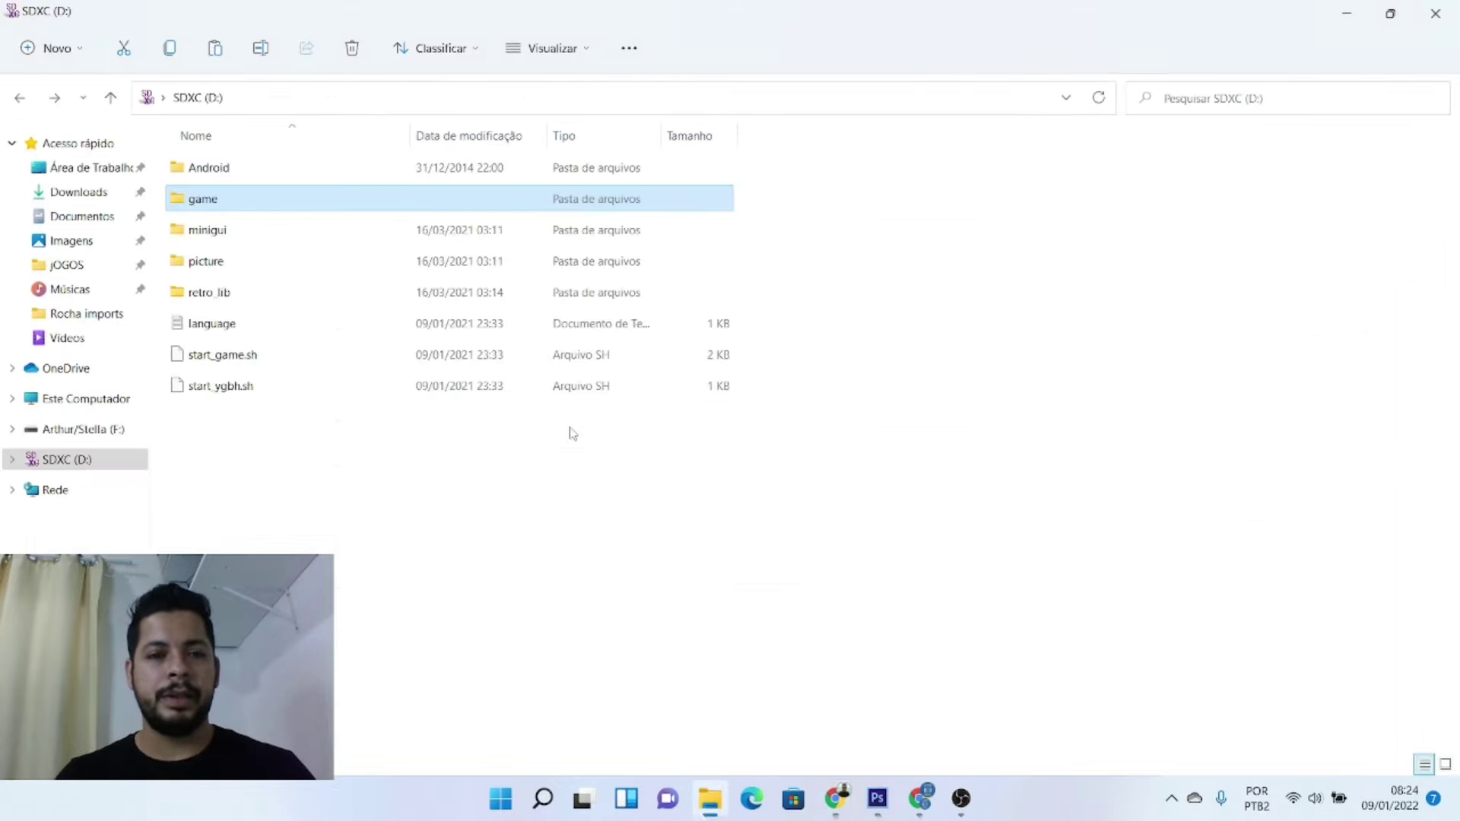
double_click(229, 209)
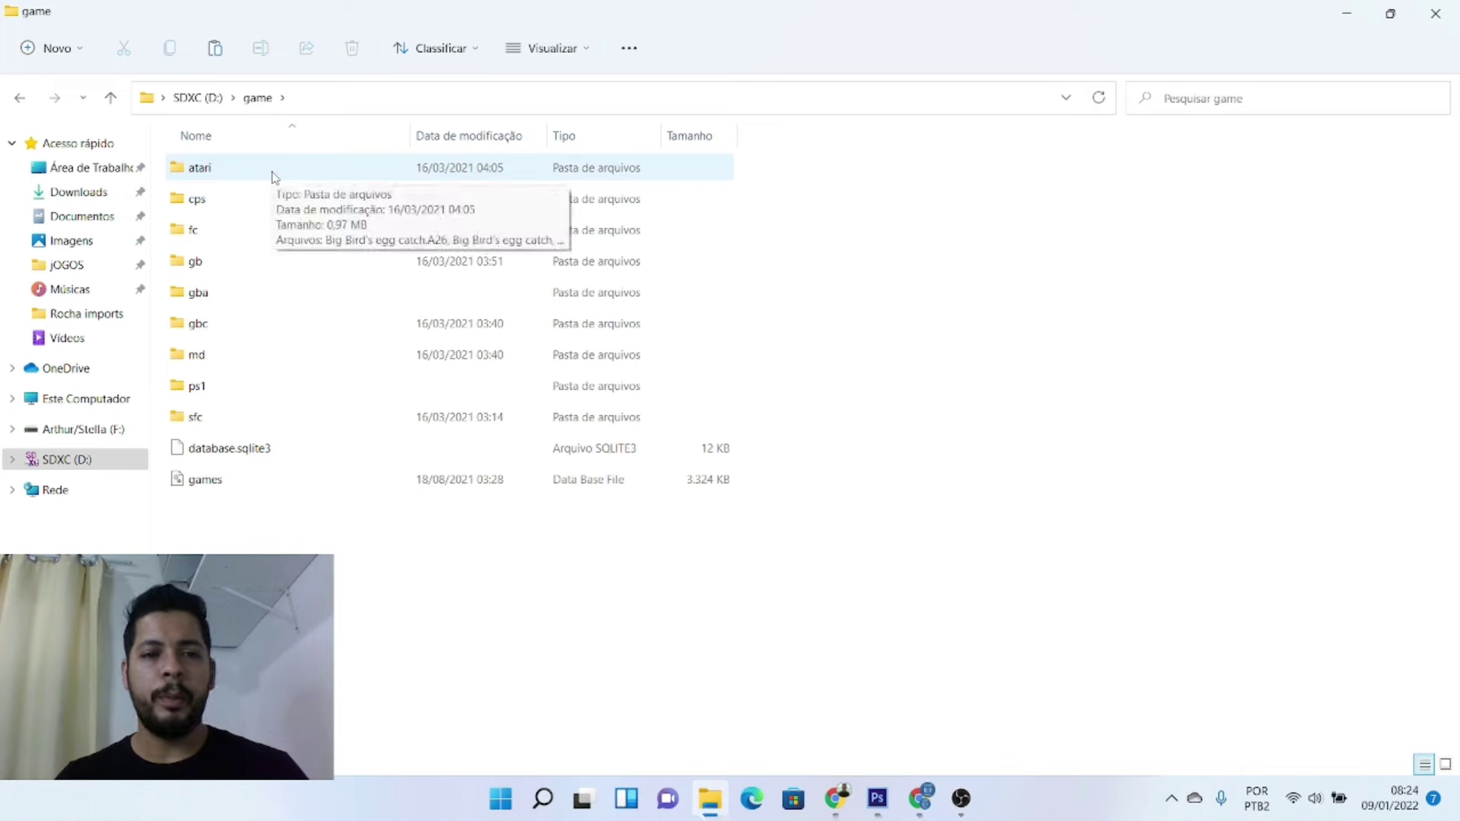
double_click(274, 177)
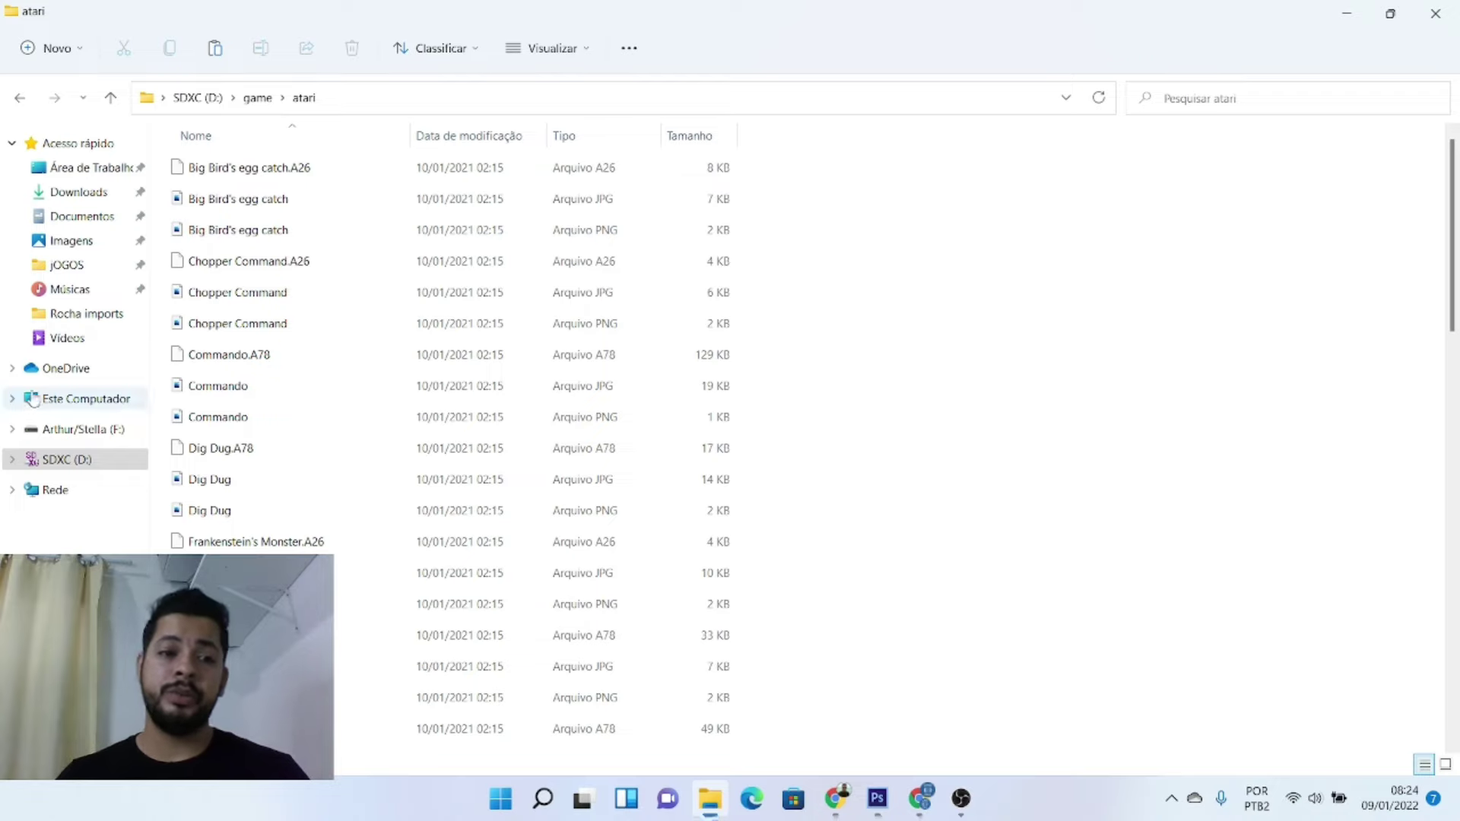
left_click(21, 99)
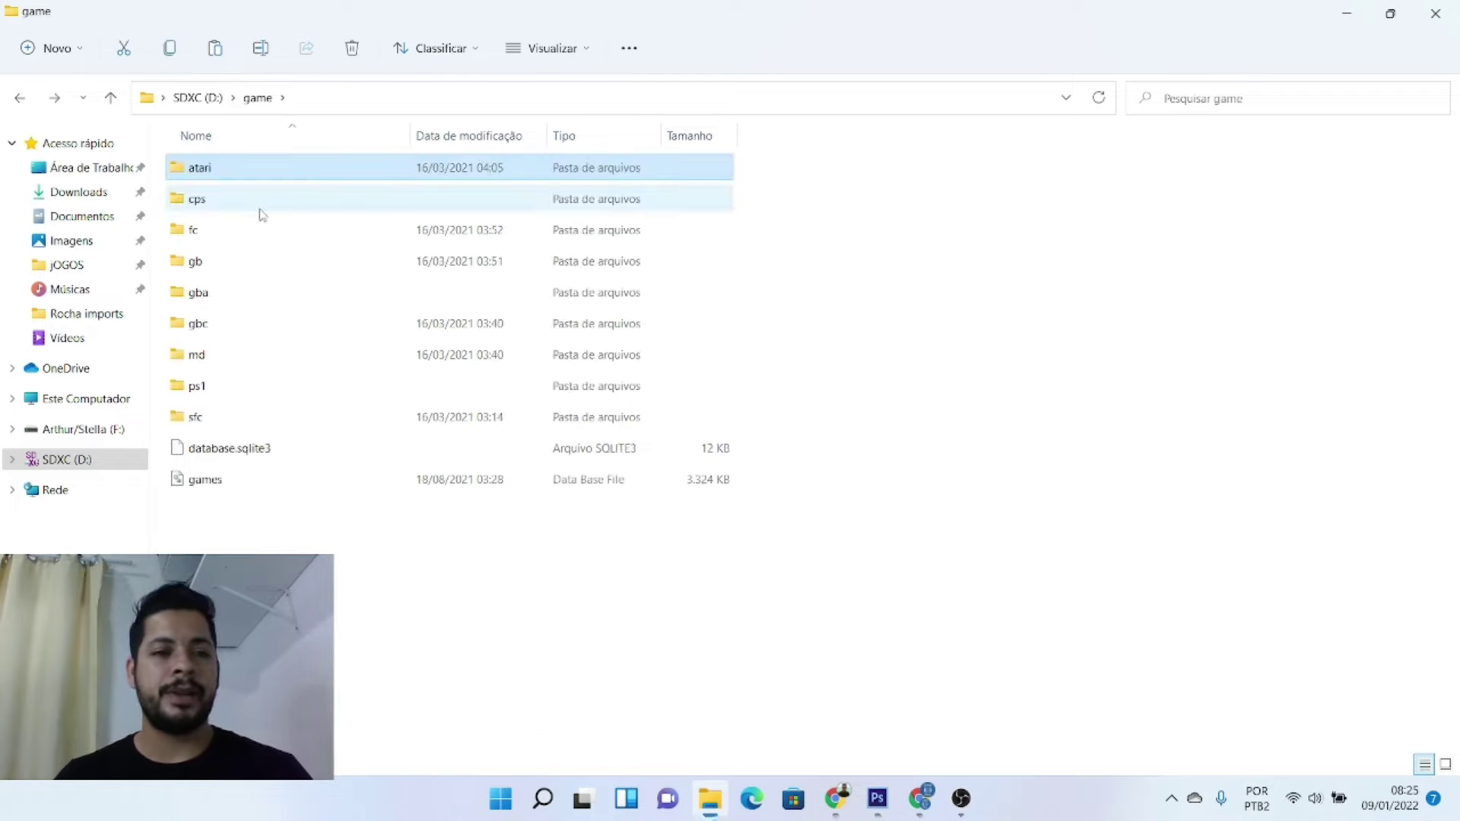
- Permanently delete the three Crash Bandicoot 3 files from the ps1 folder on the SD card
left_click(253, 388)
double_click(254, 388)
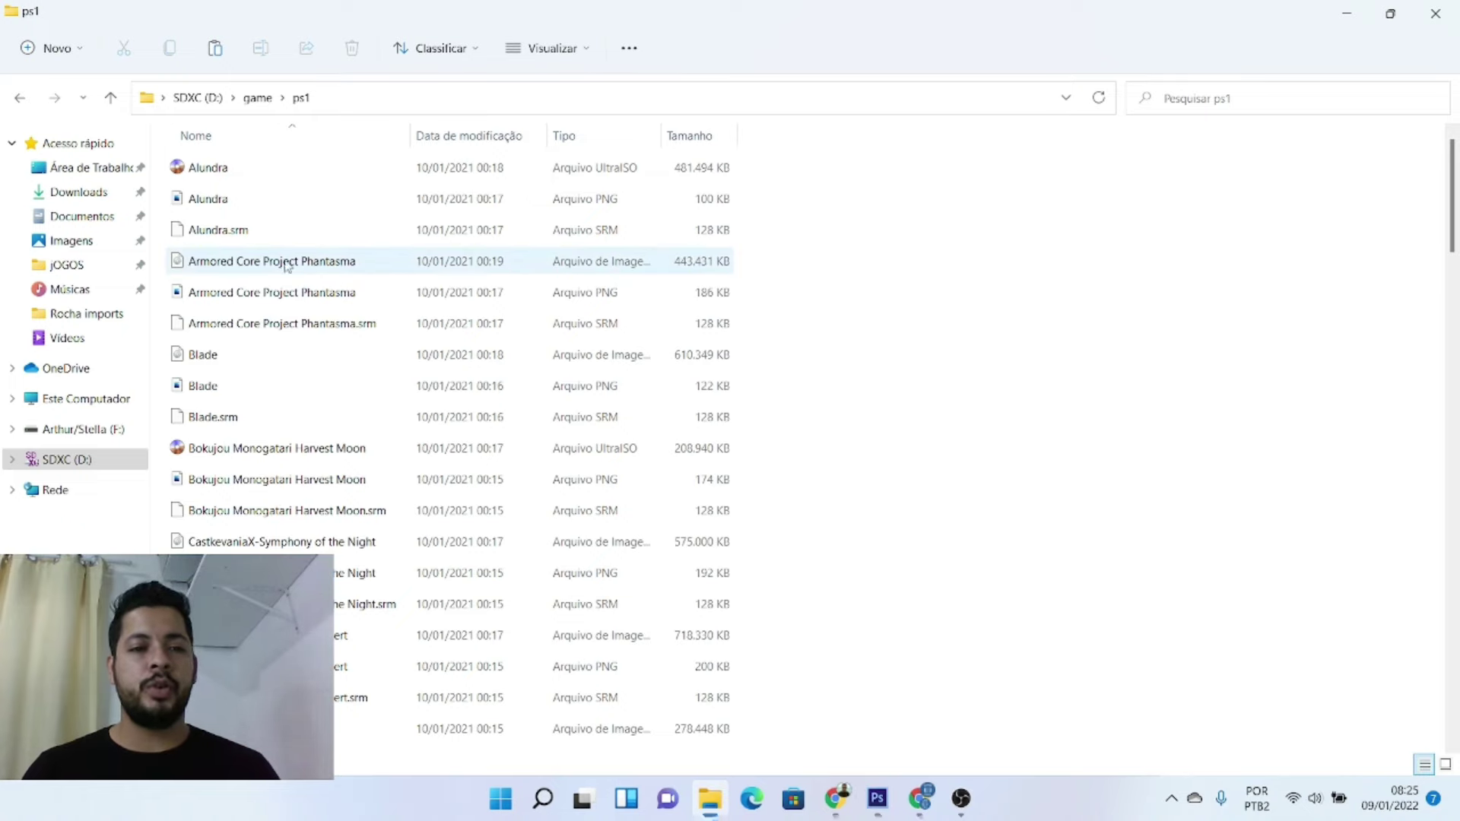
scroll(331, 305, "down", 3)
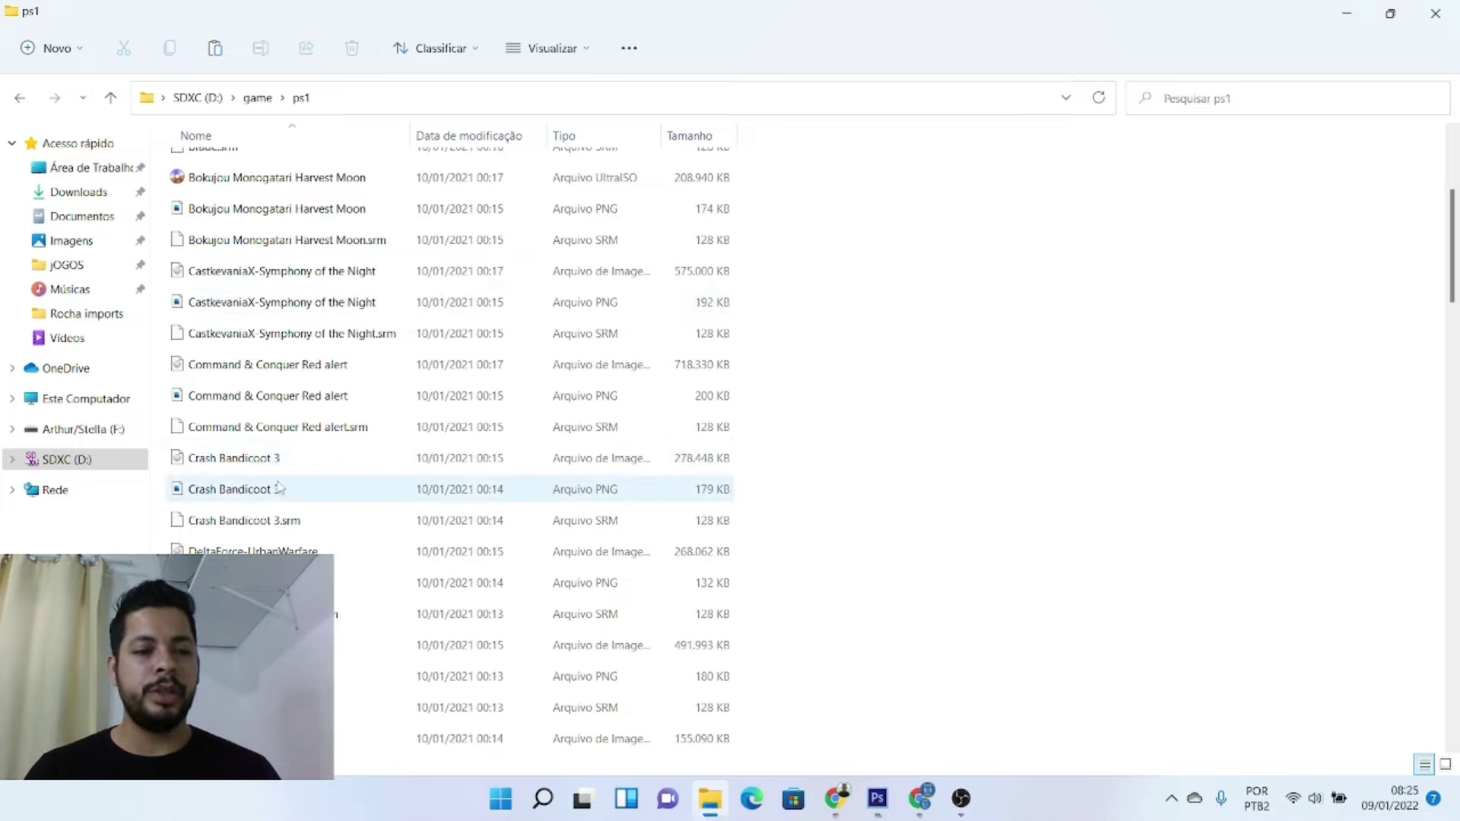
left_click(251, 459)
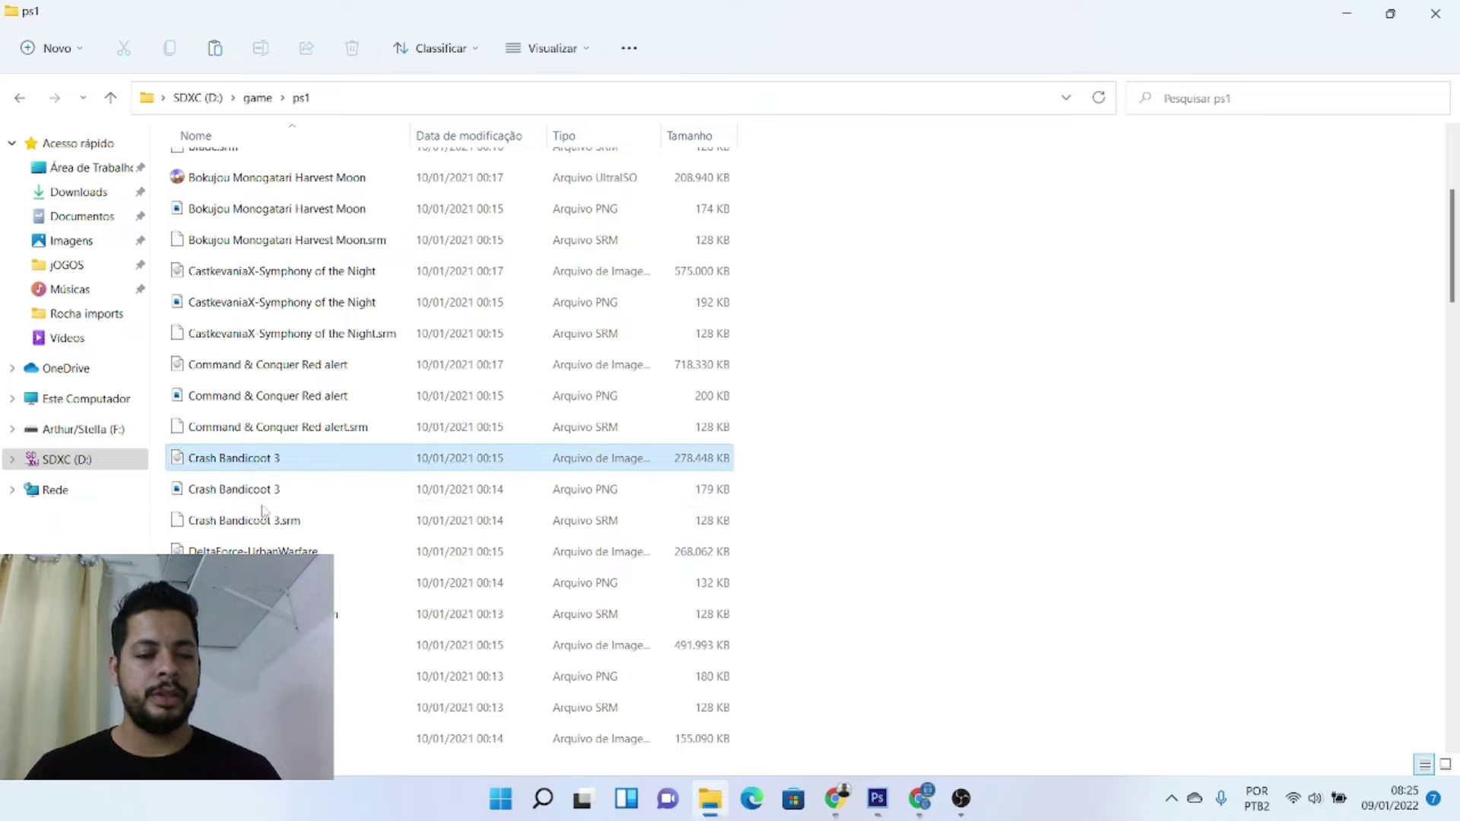
left_click(280, 521, "shift")
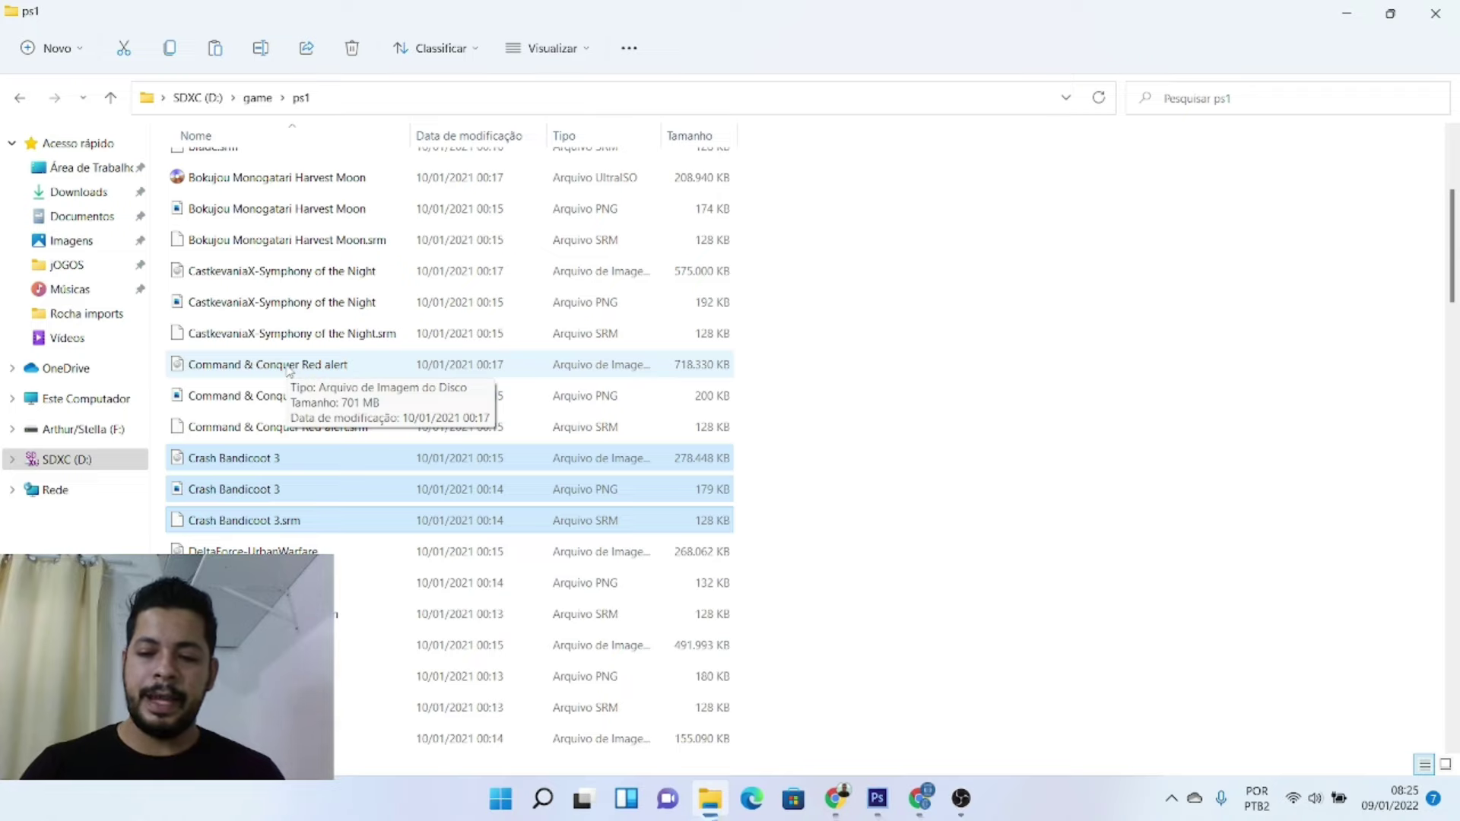
key("shift+Delete")
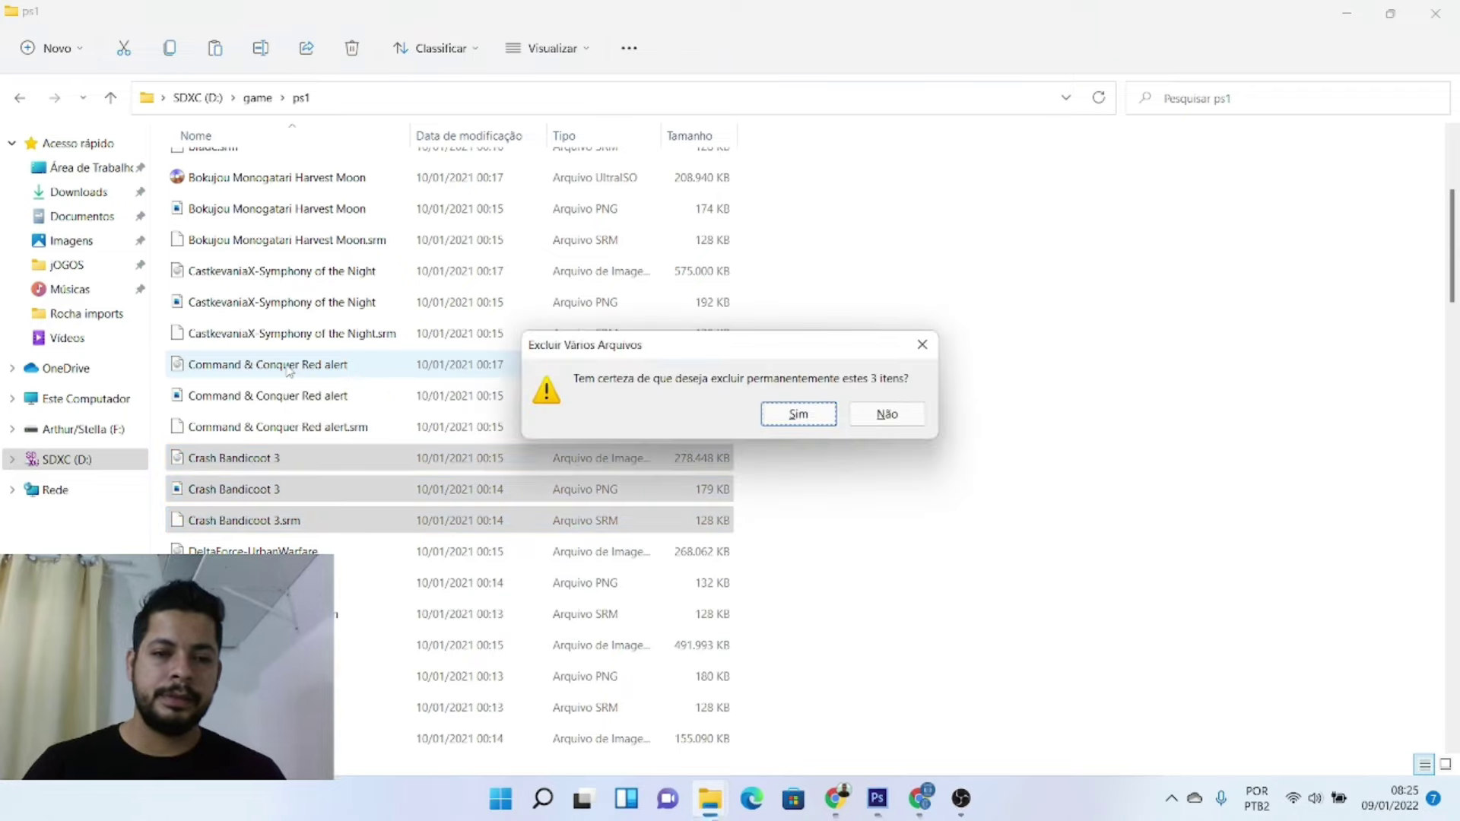
left_click(819, 426)
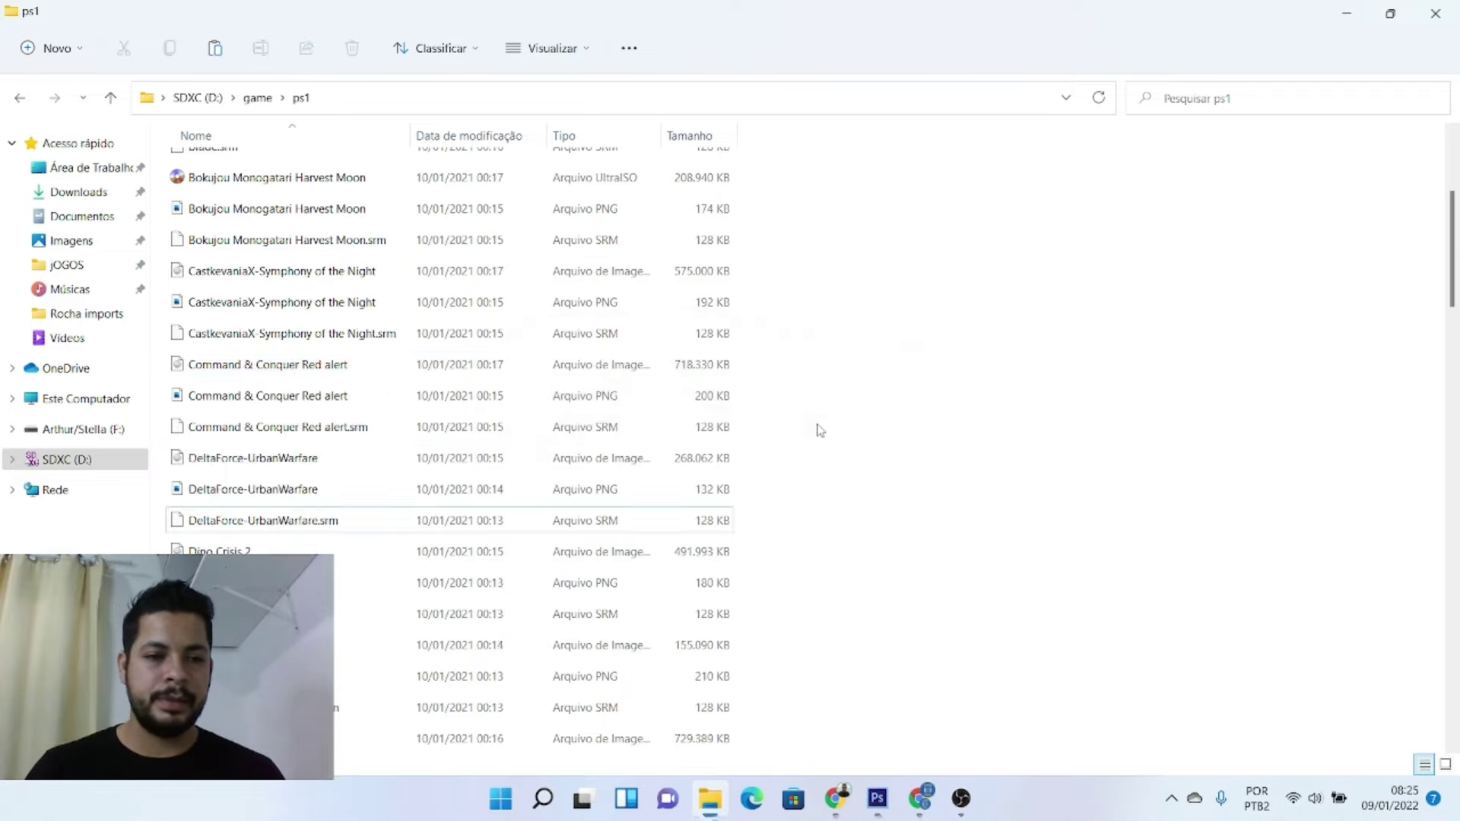
- Open the game folder inside GAME > Game Stick lite em pasta on drive F
left_click(112, 430)
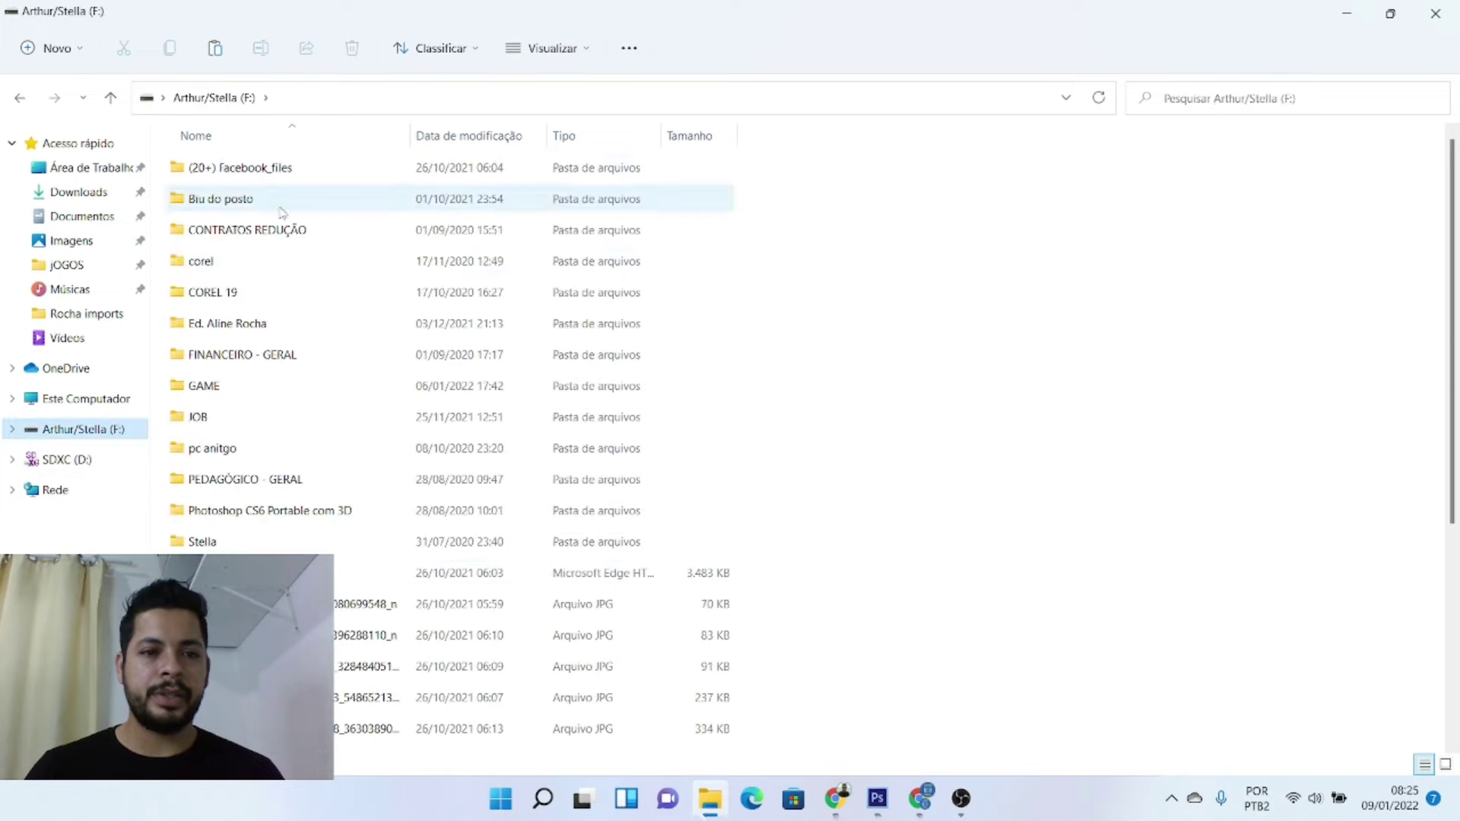
double_click(240, 396)
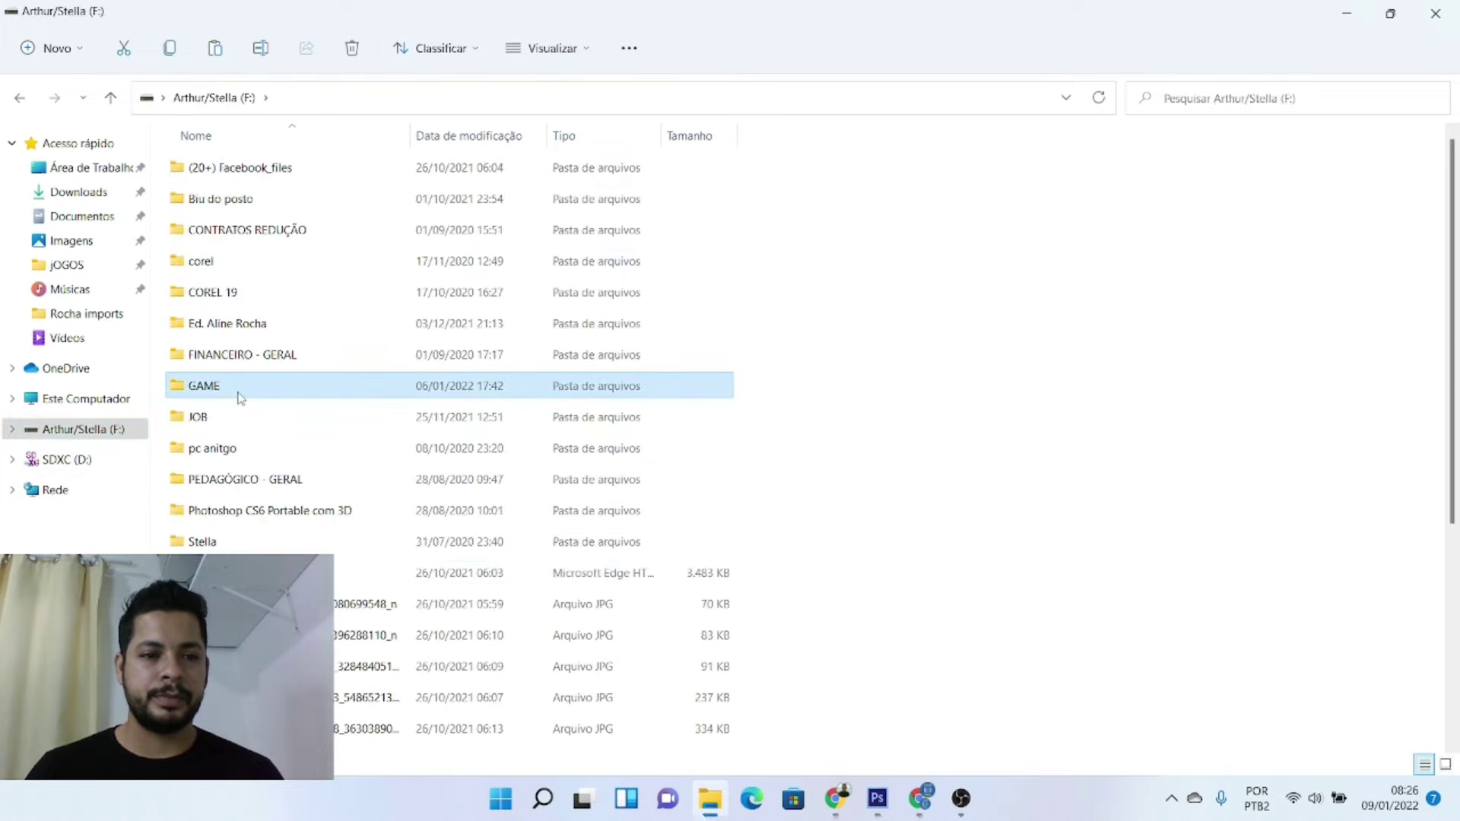
left_click(258, 178)
double_click(259, 178)
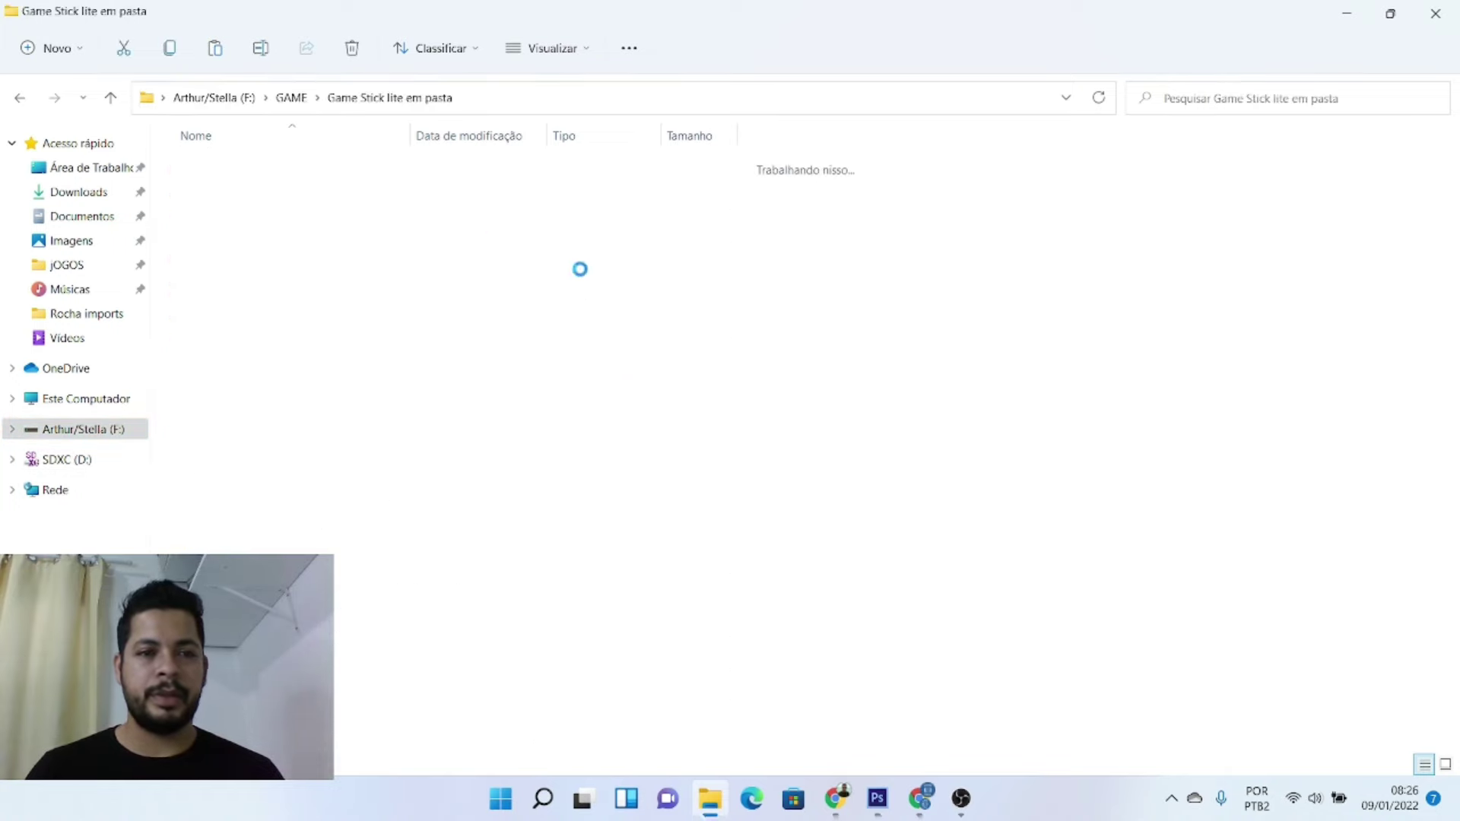
left_click(237, 204)
double_click(238, 204)
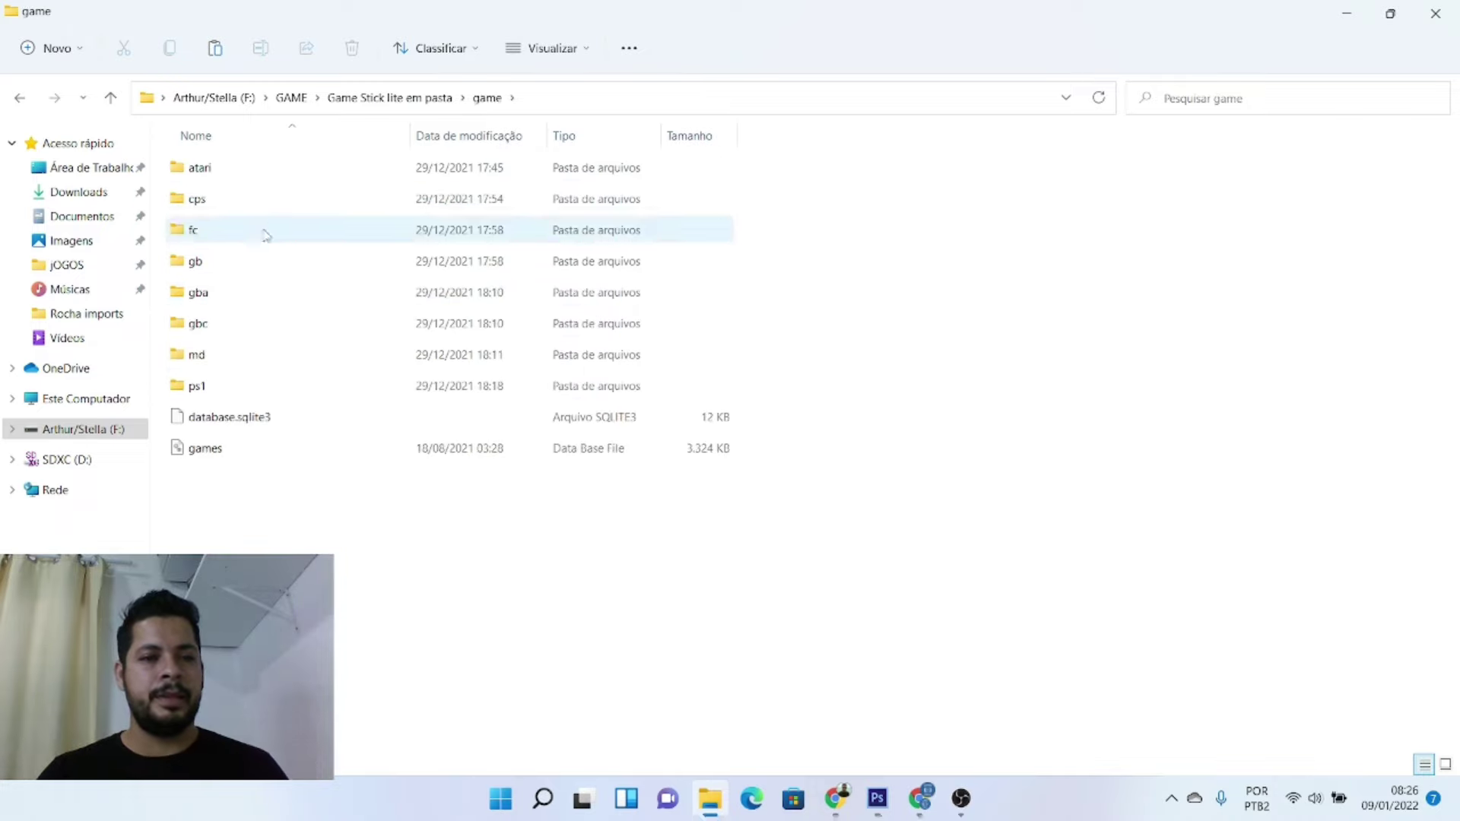
- Copy the three Crash Bandicoot 3 files from the ps1 folder on drive F
left_click(233, 388)
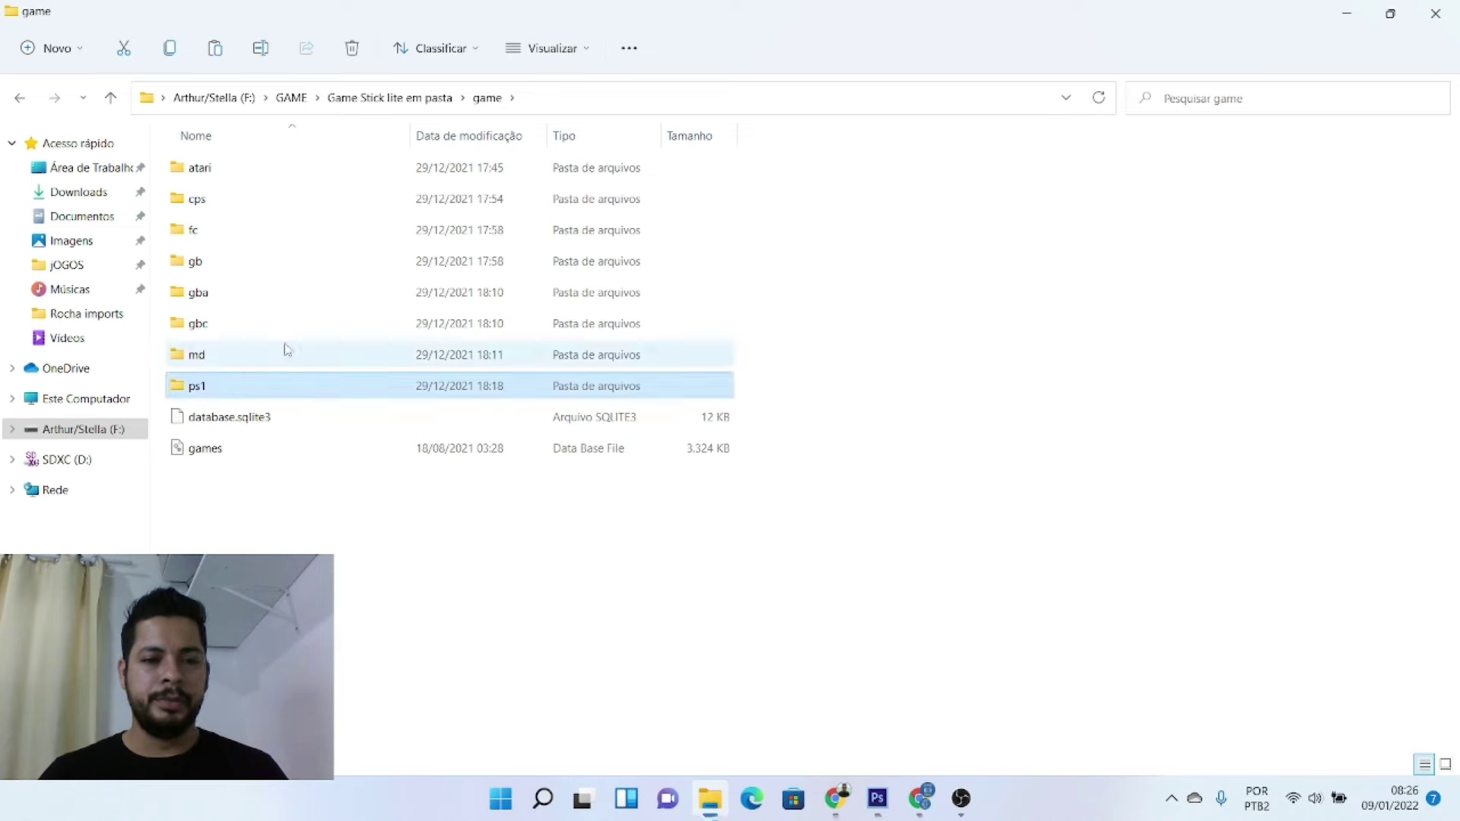
double_click(251, 380)
scroll(297, 508, "down", 2)
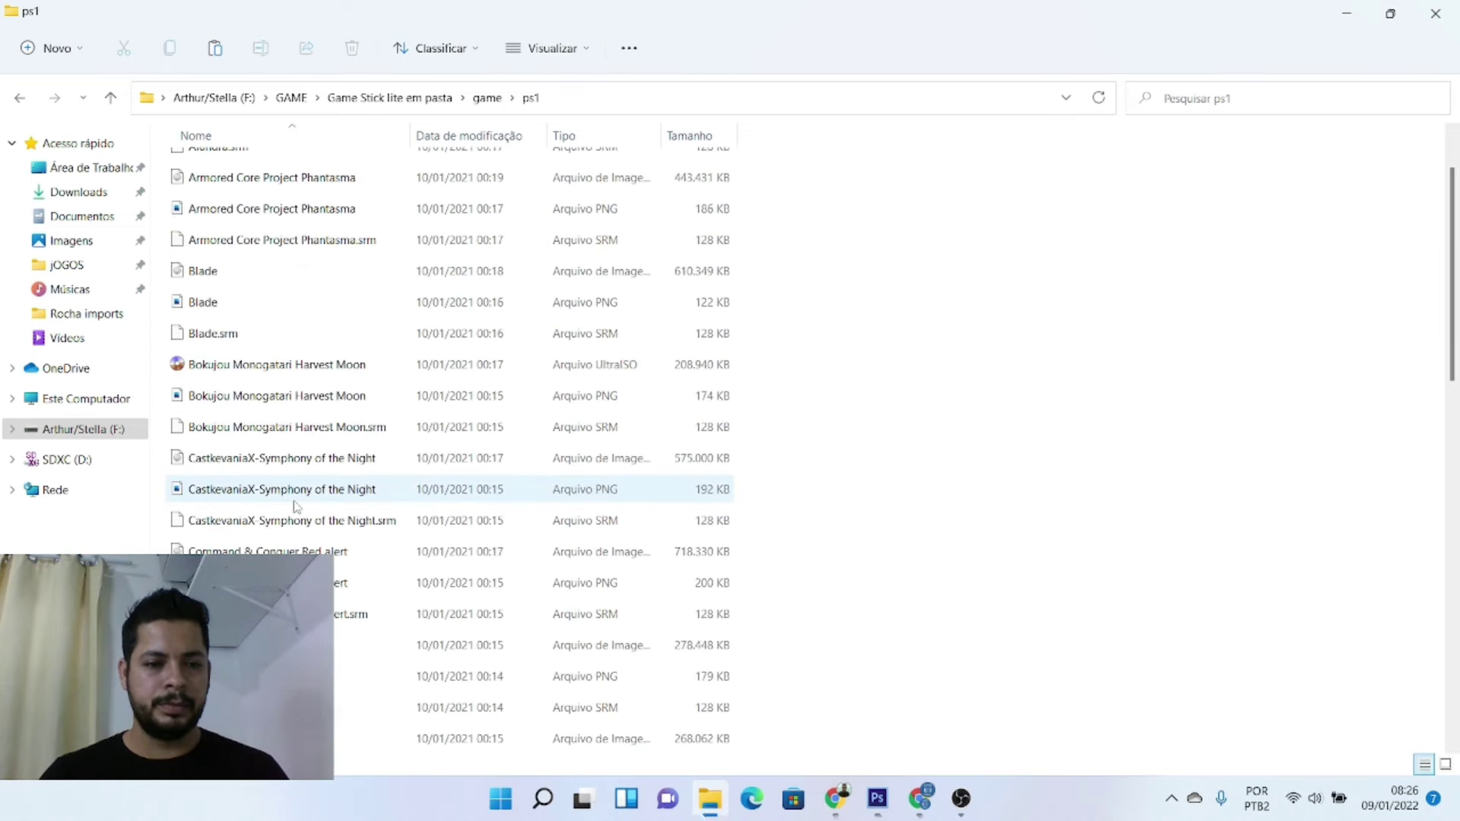
left_click(298, 551)
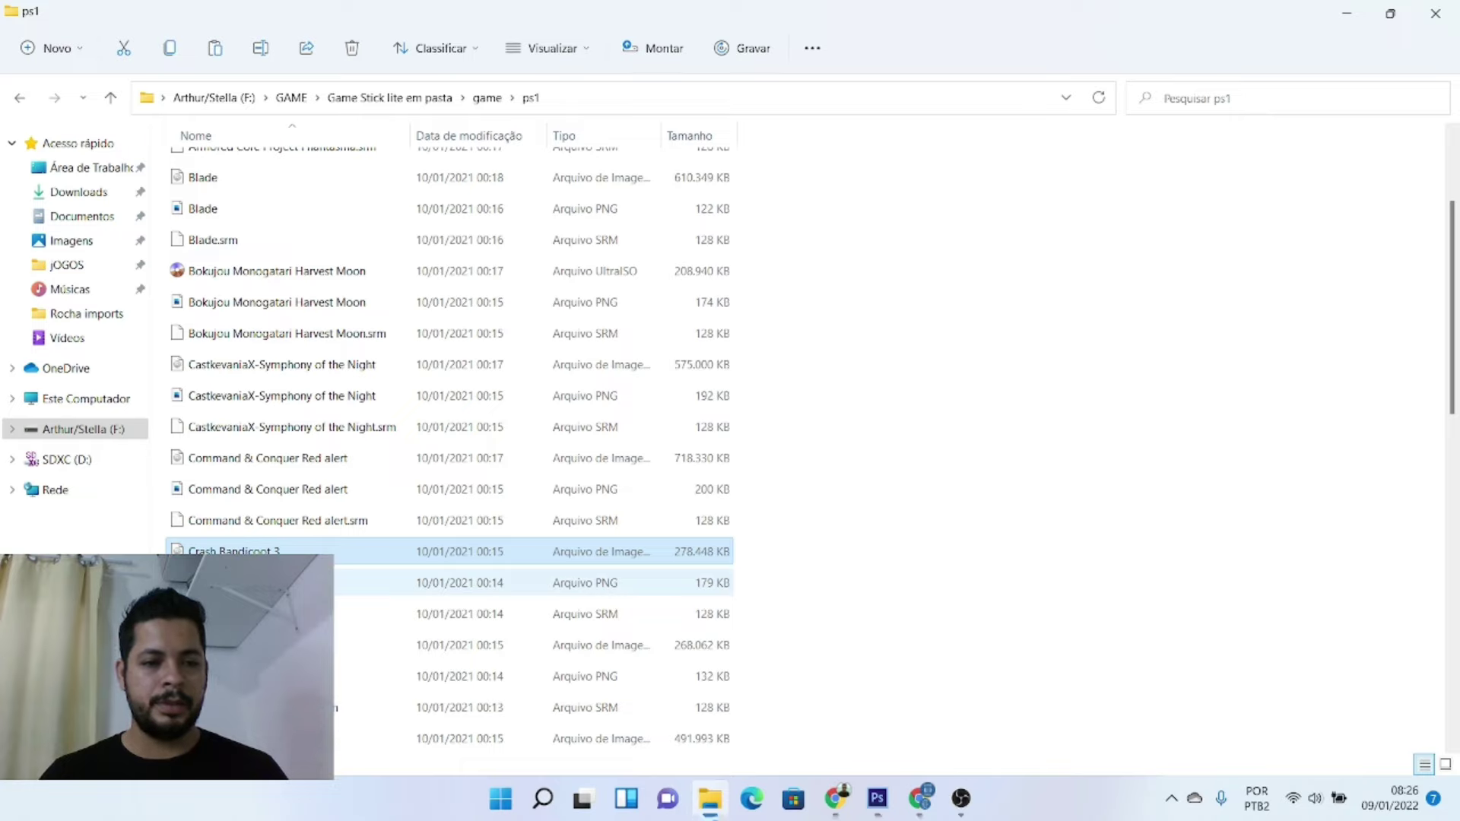
left_click(388, 618, "shift")
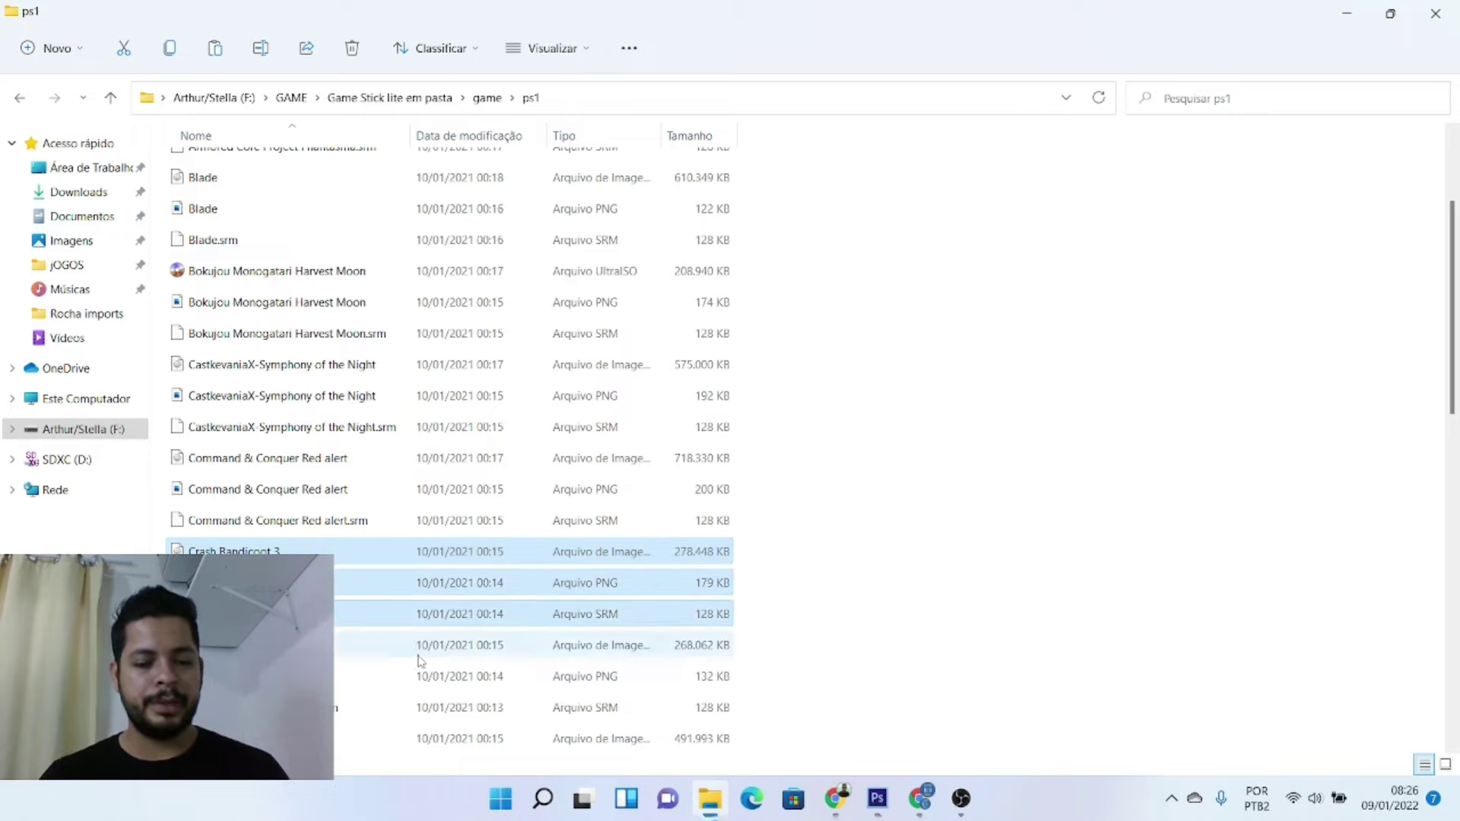
key("alt+Tab")
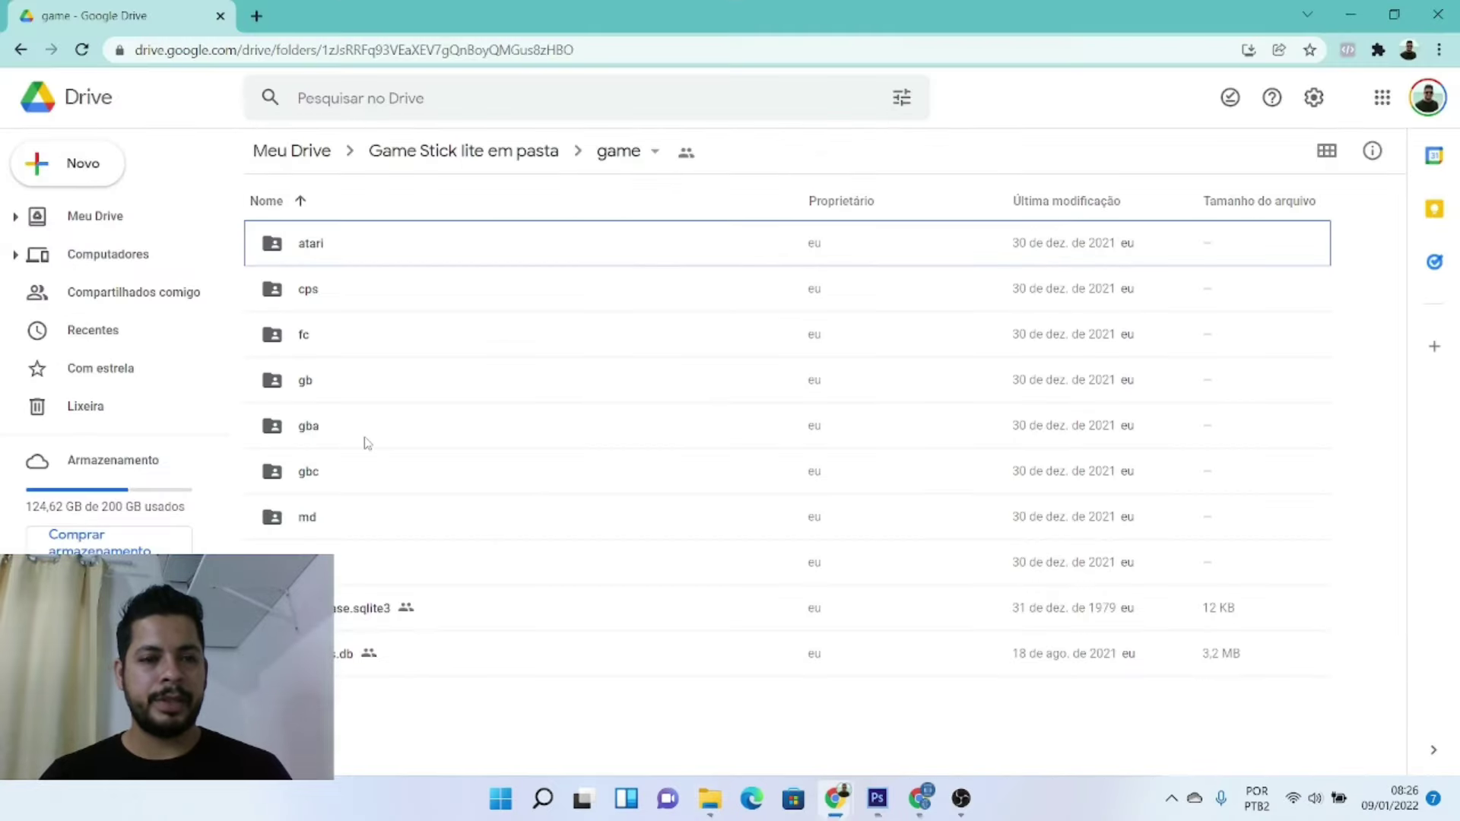
key("alt+Tab")
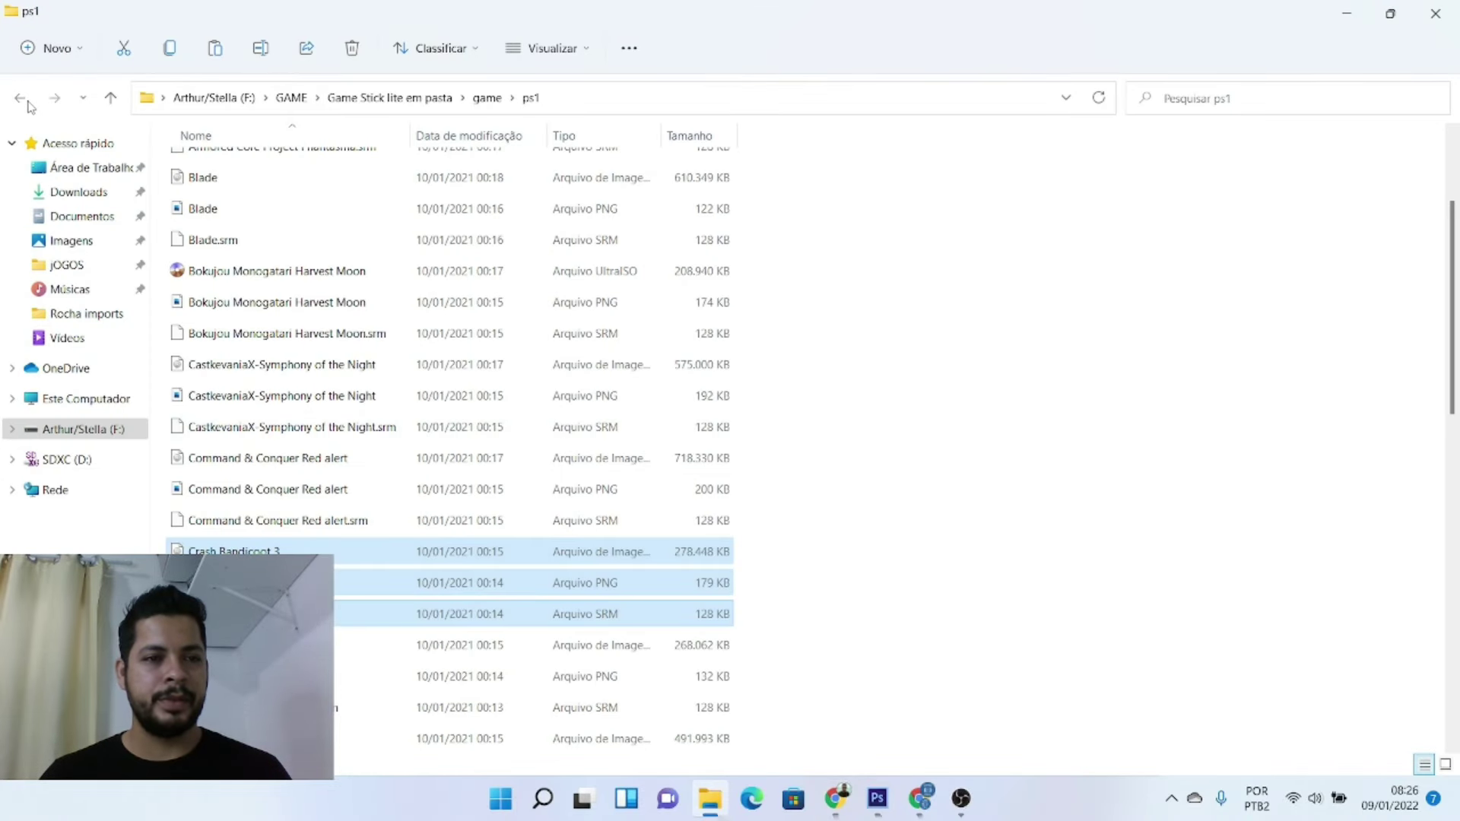
- Paste the copied Crash Bandicoot 3 files into the game > ps1 folder on the SD card
left_click(27, 102)
left_click(25, 100)
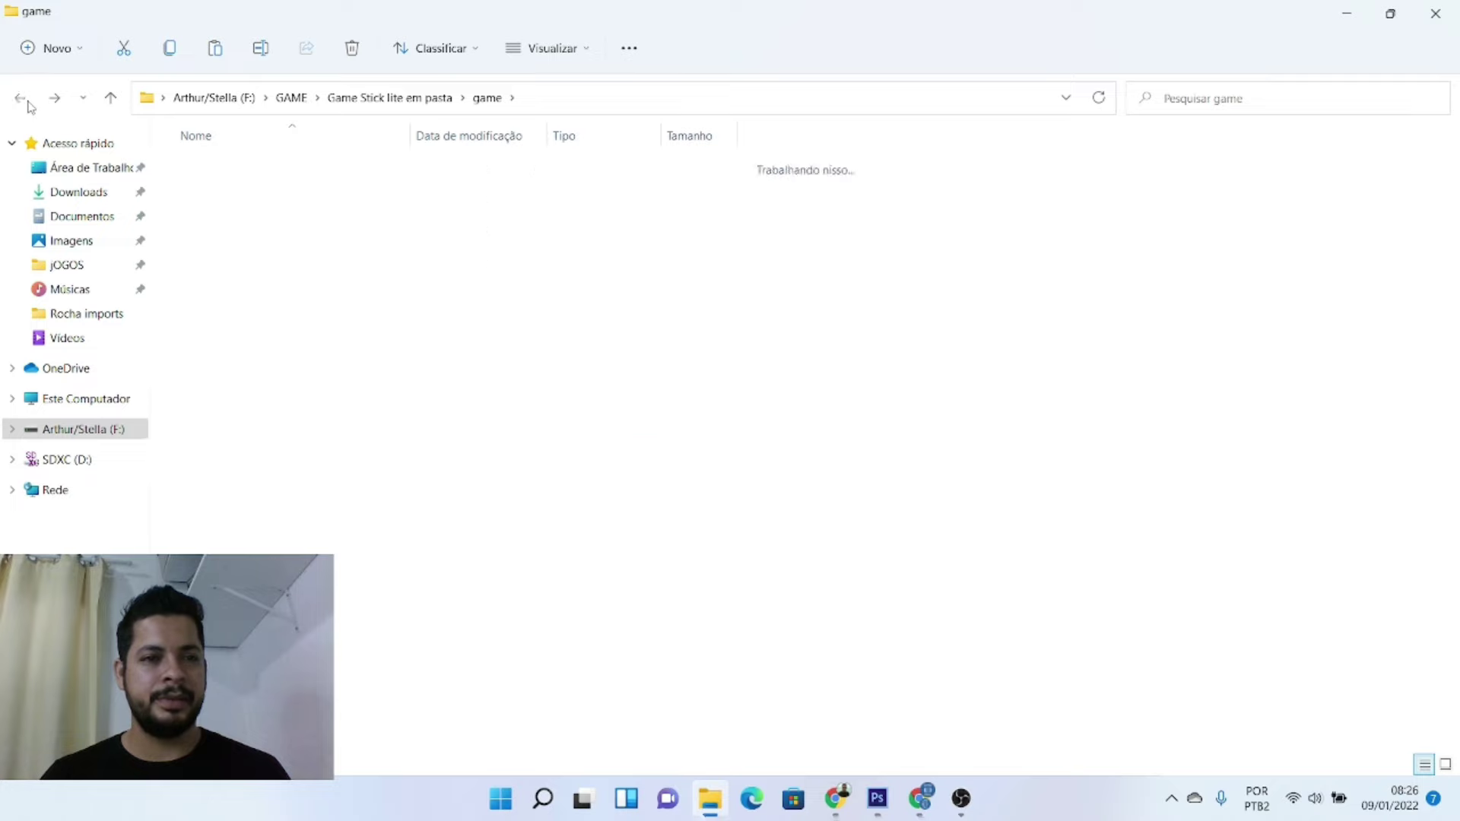
left_click(71, 472)
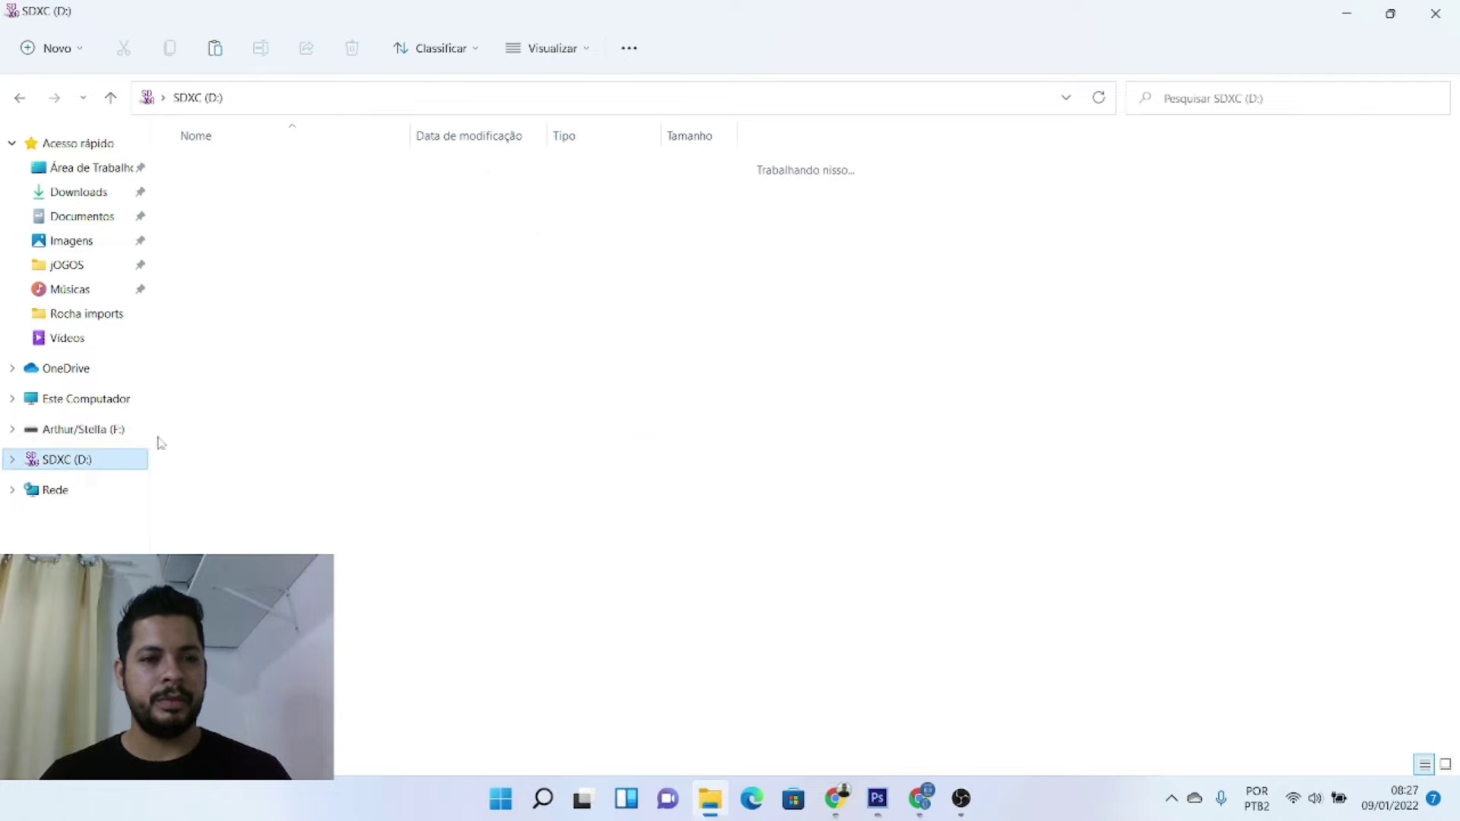
left_click(218, 204)
double_click(219, 203)
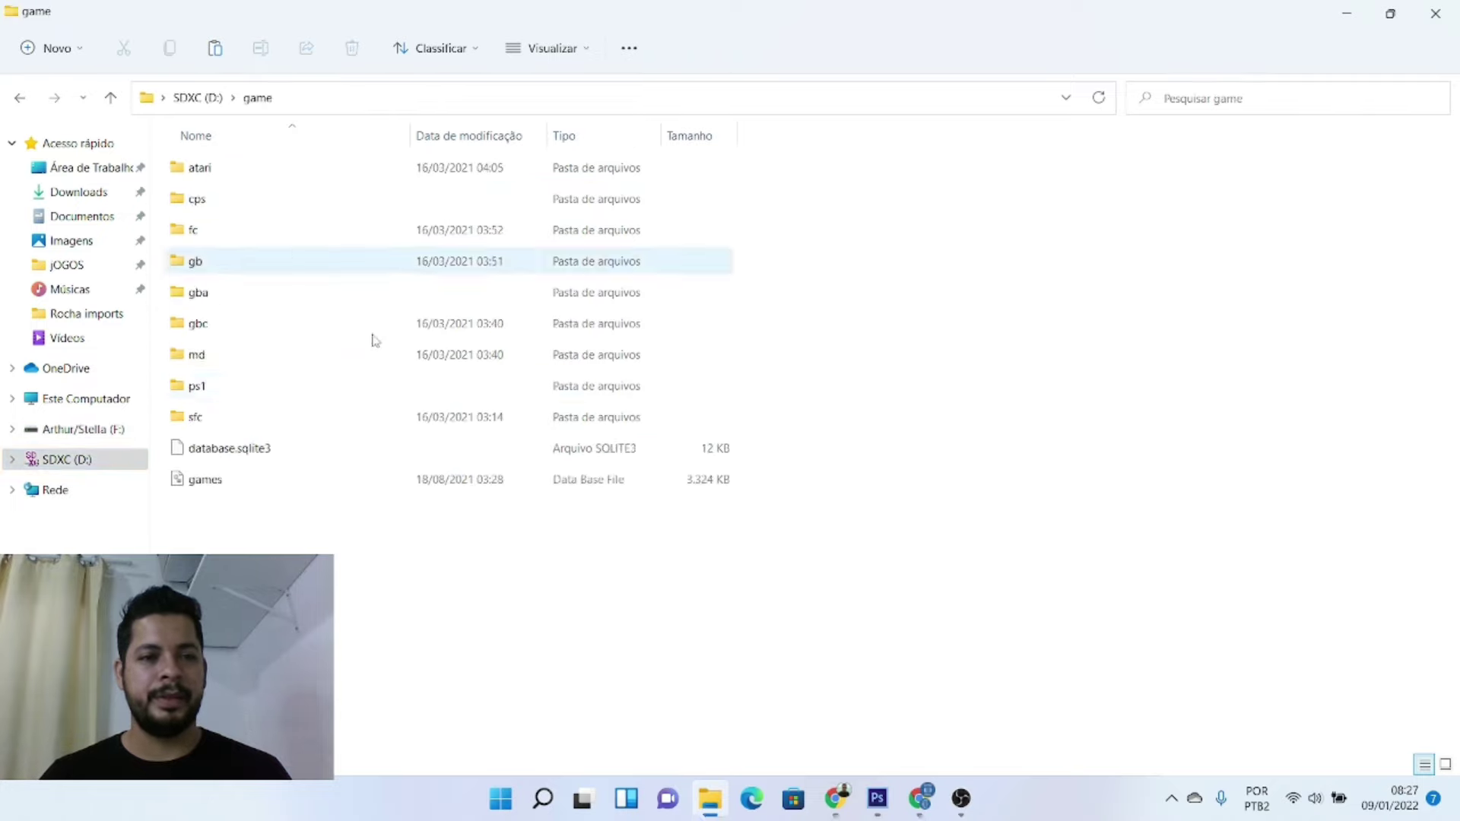
left_click(229, 395)
double_click(228, 395)
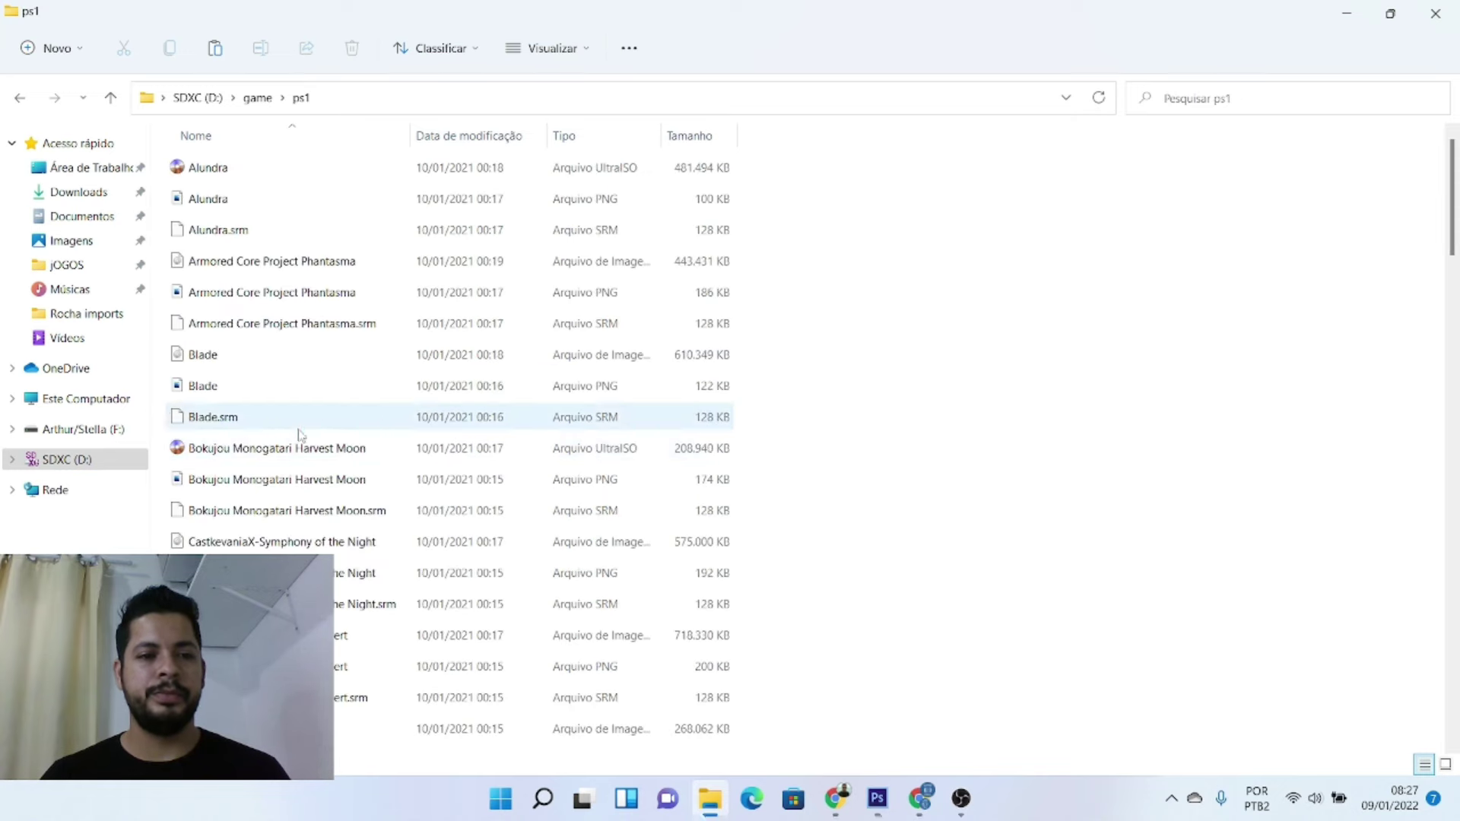
right_click(860, 370)
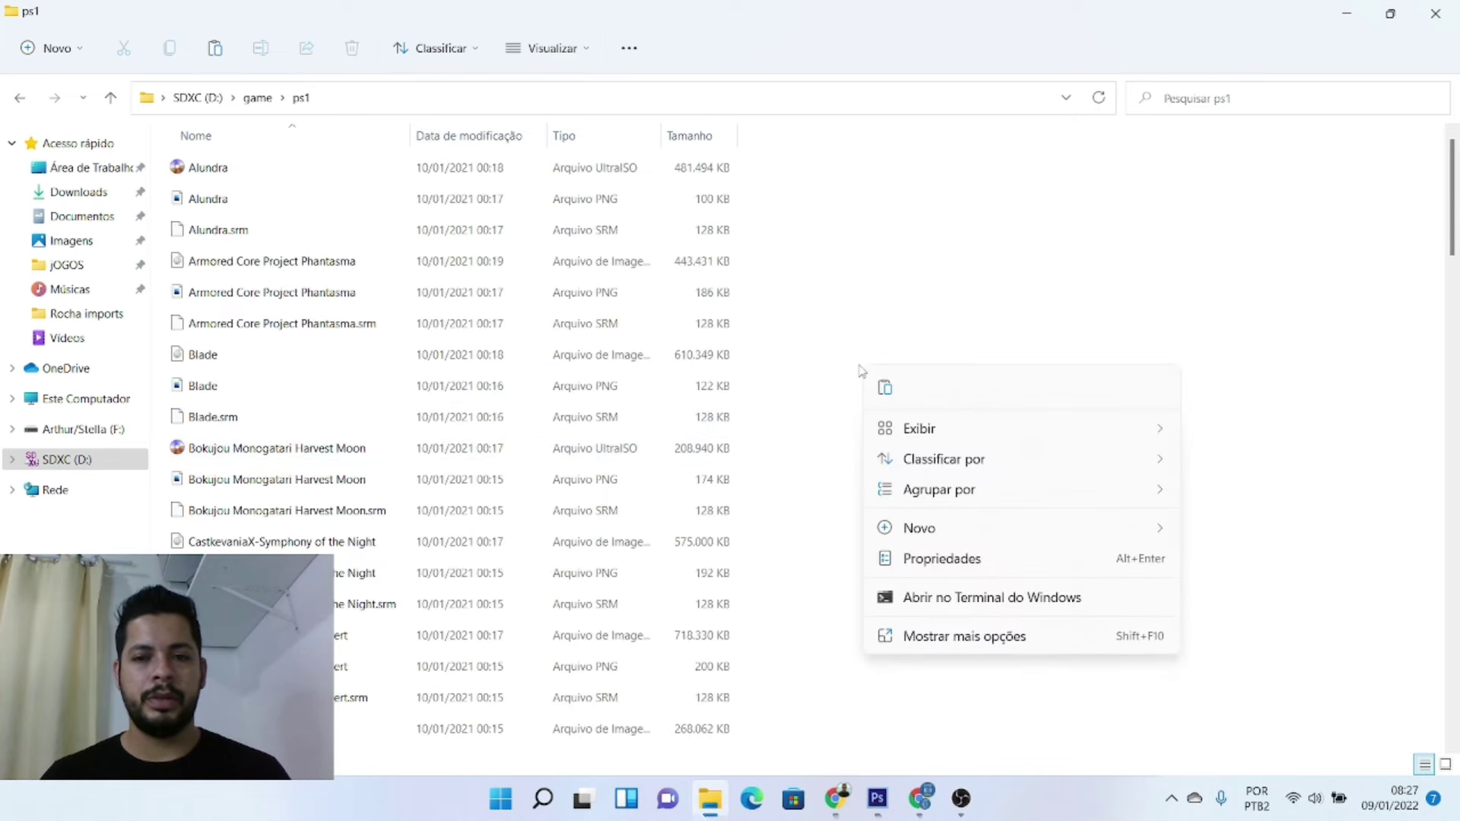
left_click(938, 279)
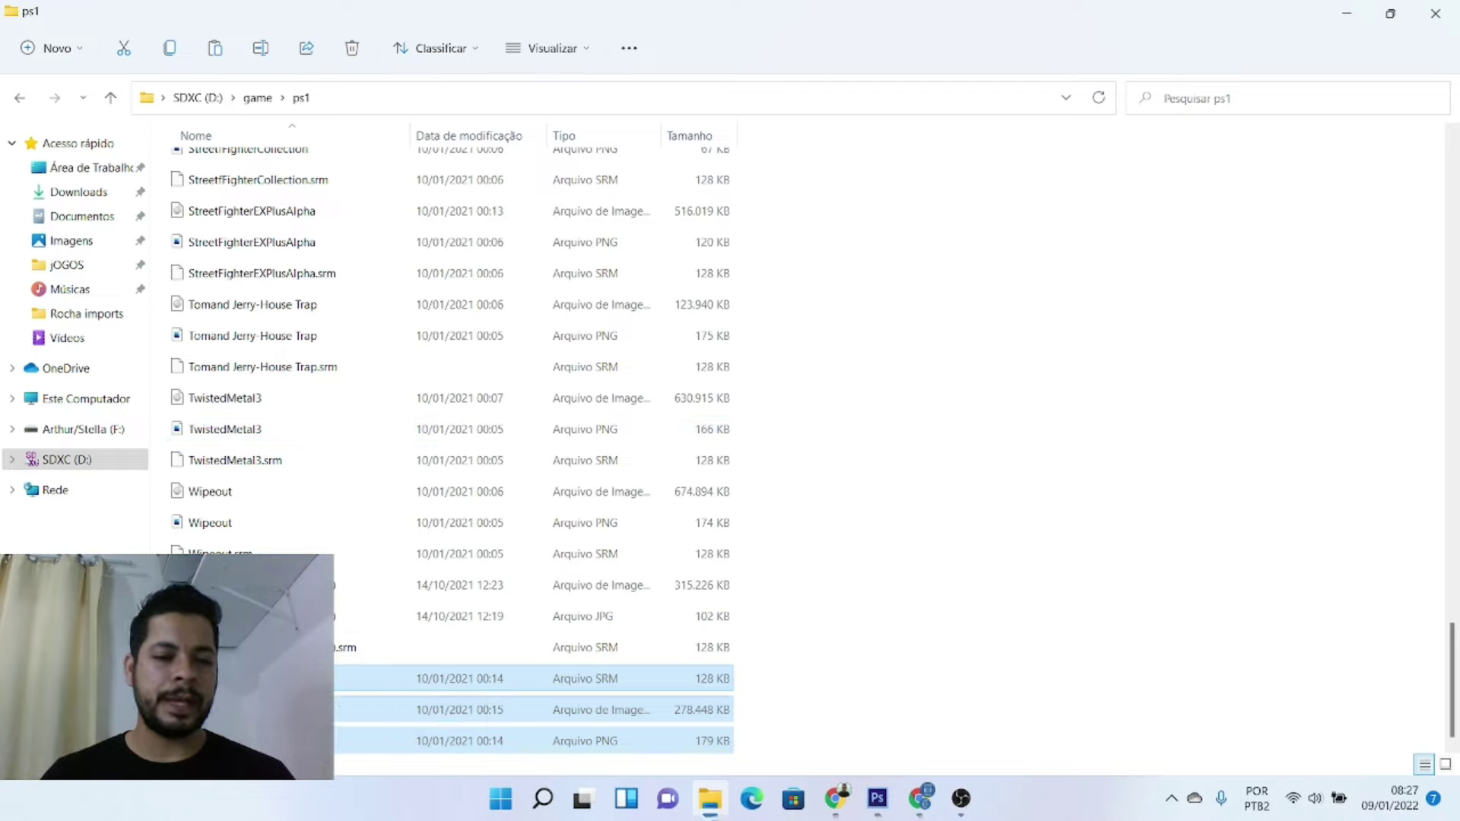
- Examine the pasted Crash Bandicoot 3 disc image and picture files, and review the other games in the ps1 folder
key("Up")
left_click(574, 744)
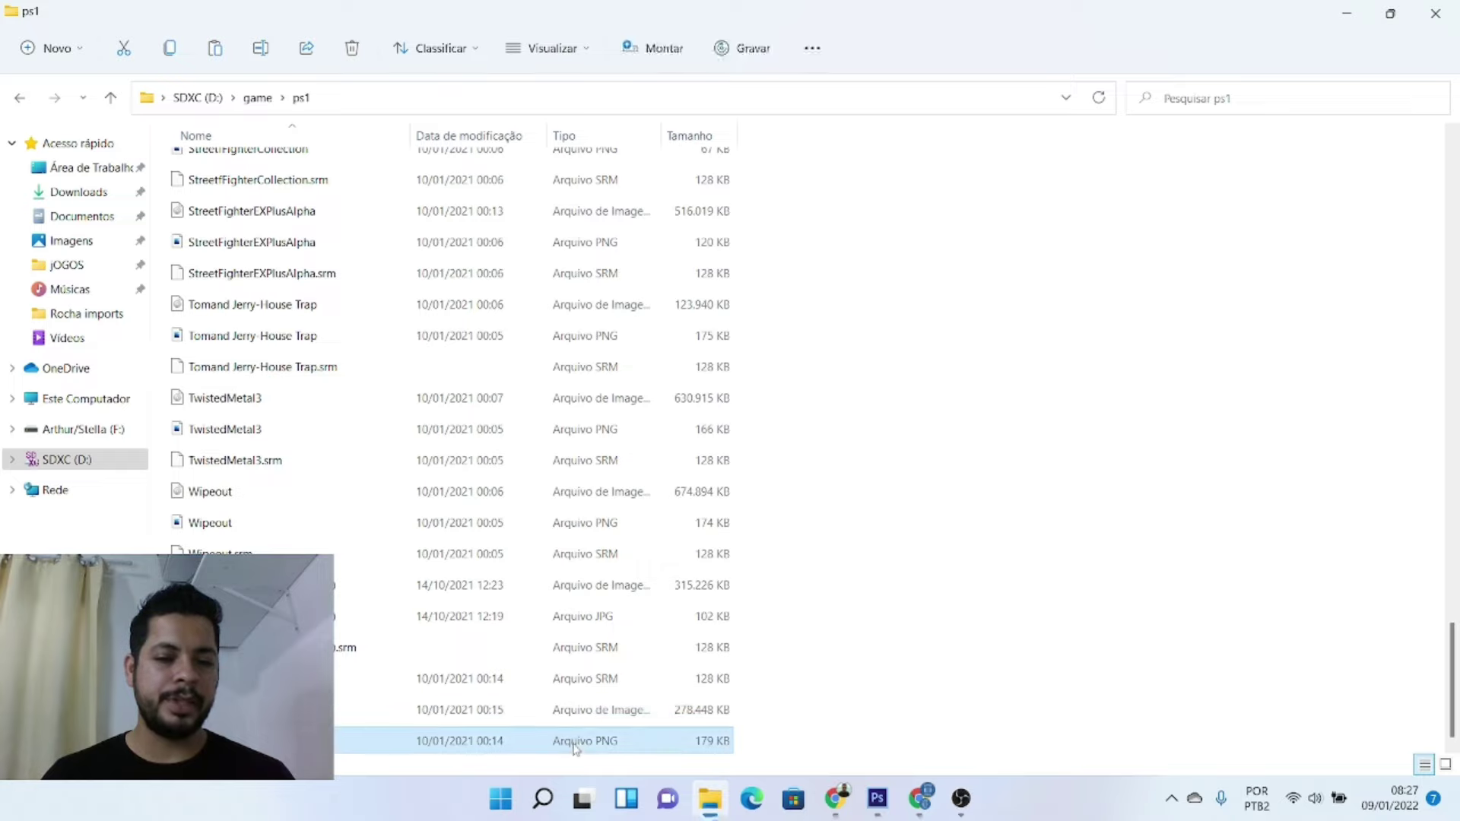
left_click(569, 715)
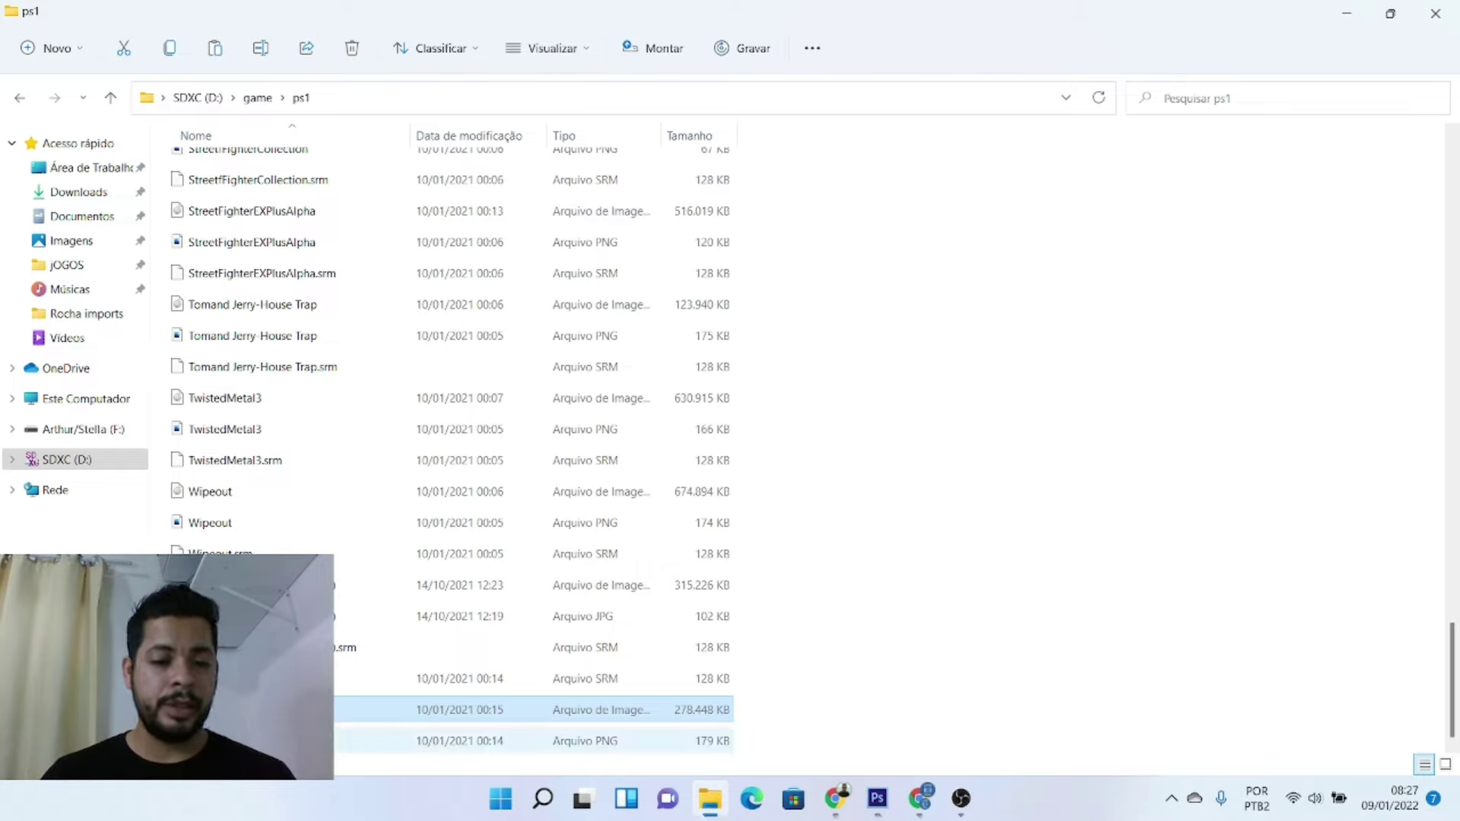
left_click(251, 740)
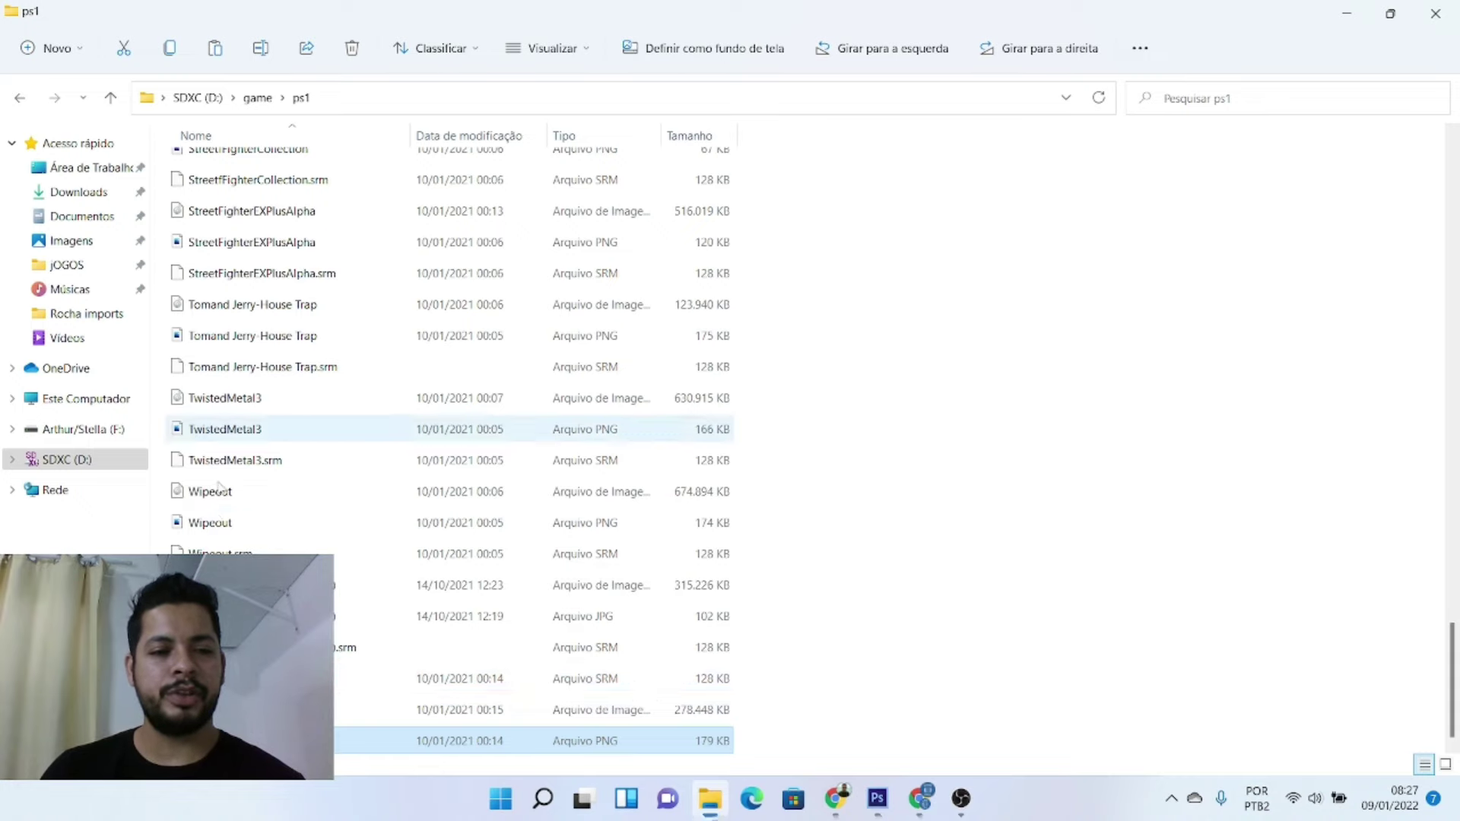
scroll(449, 456, "up", 10)
scroll(449, 456, "up", 2)
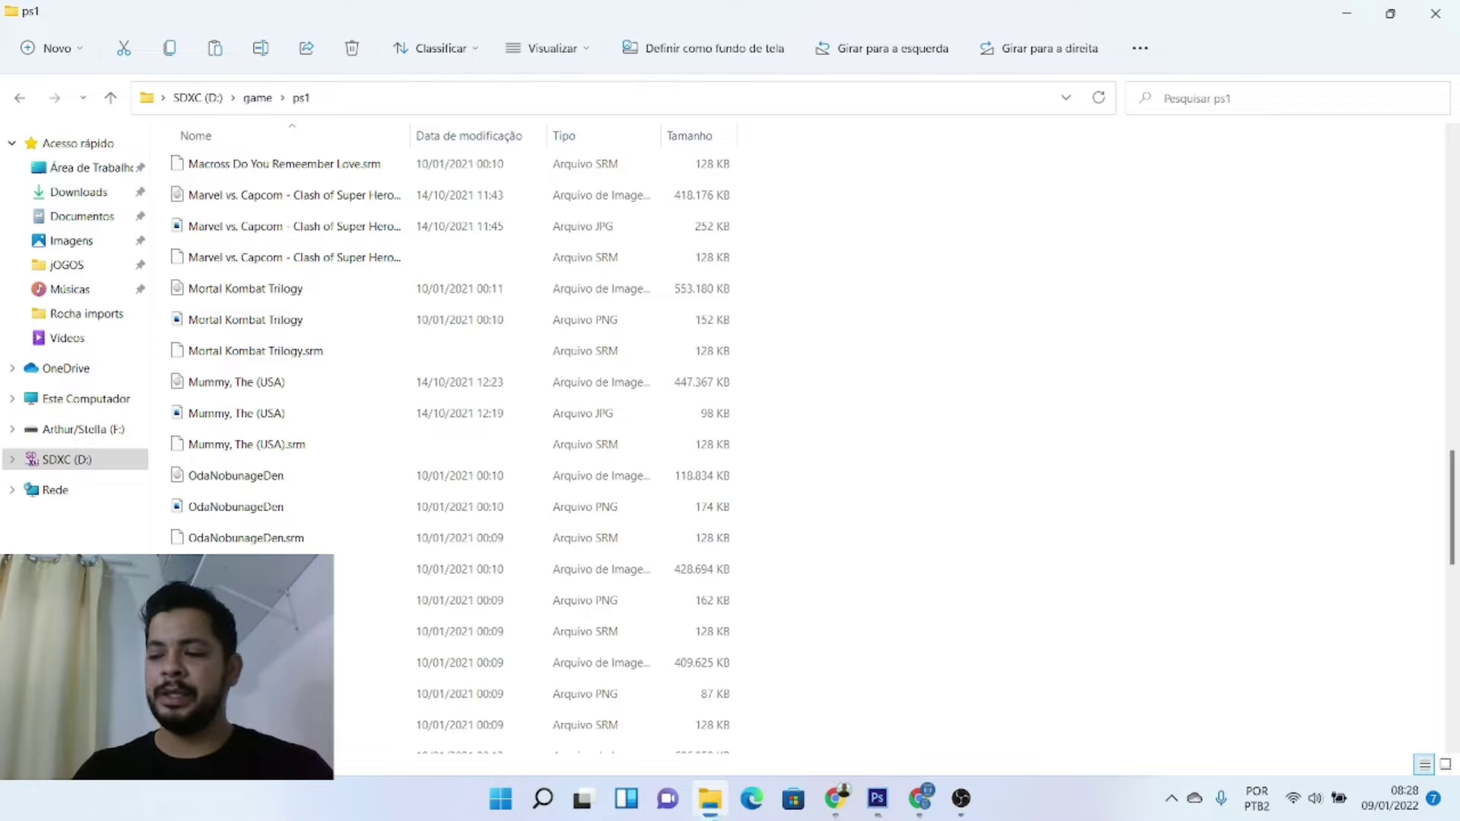
scroll(304, 411, "up", 20)
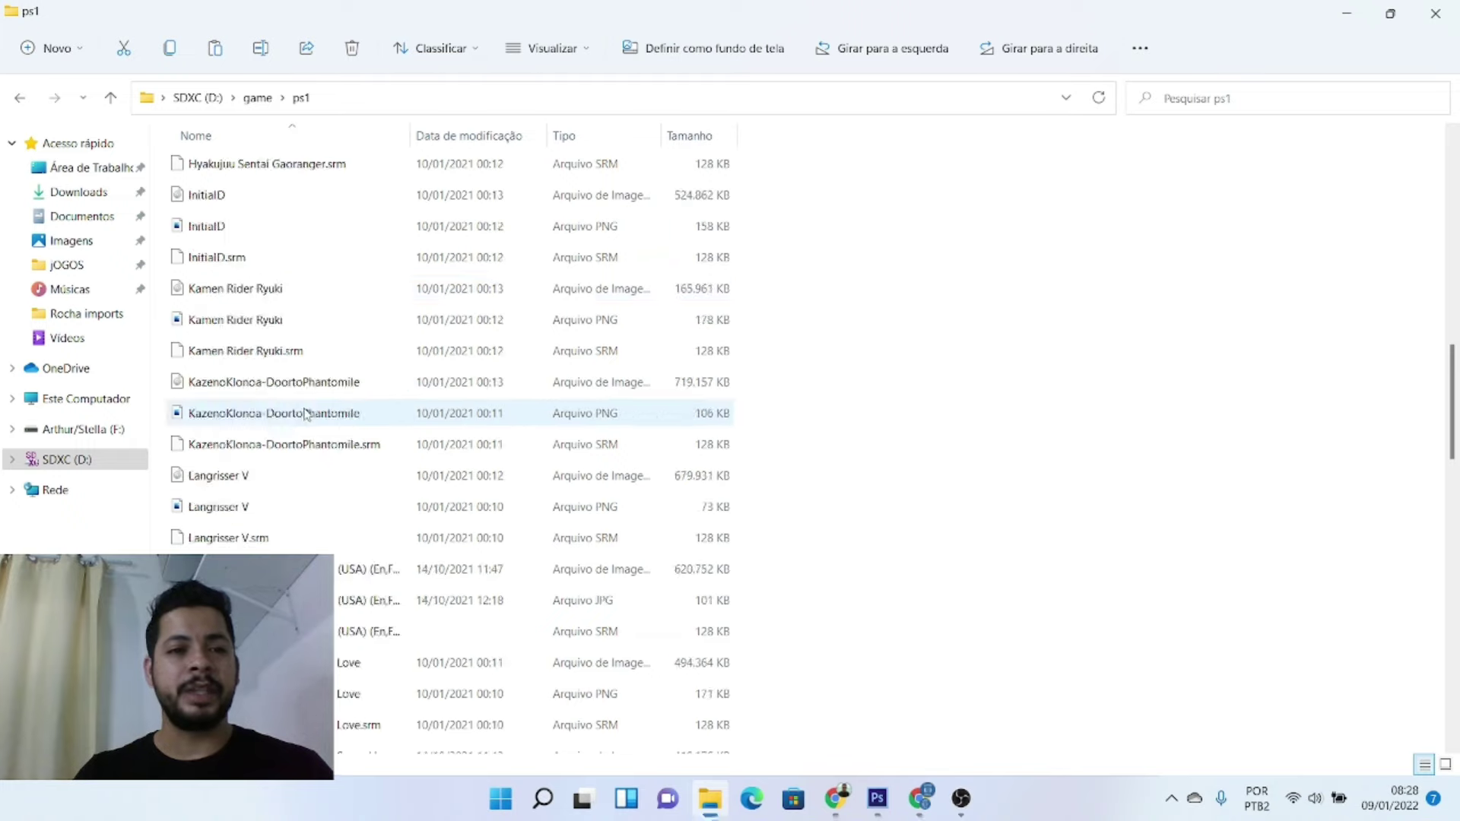
- Return to the SD card's root folder, then switch to Google Drive and go back to Meu Drive
left_click(21, 105)
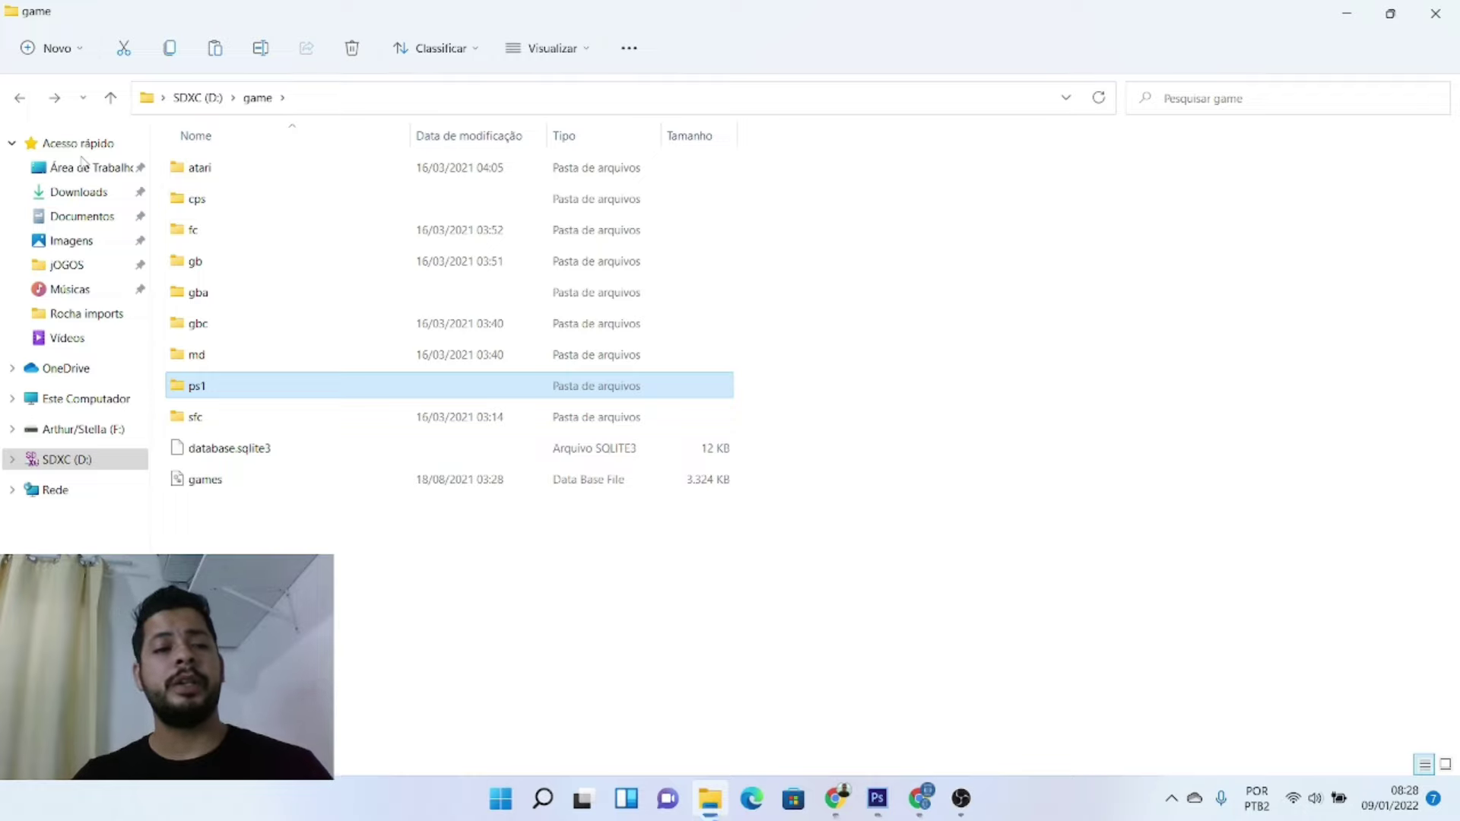
left_click(19, 98)
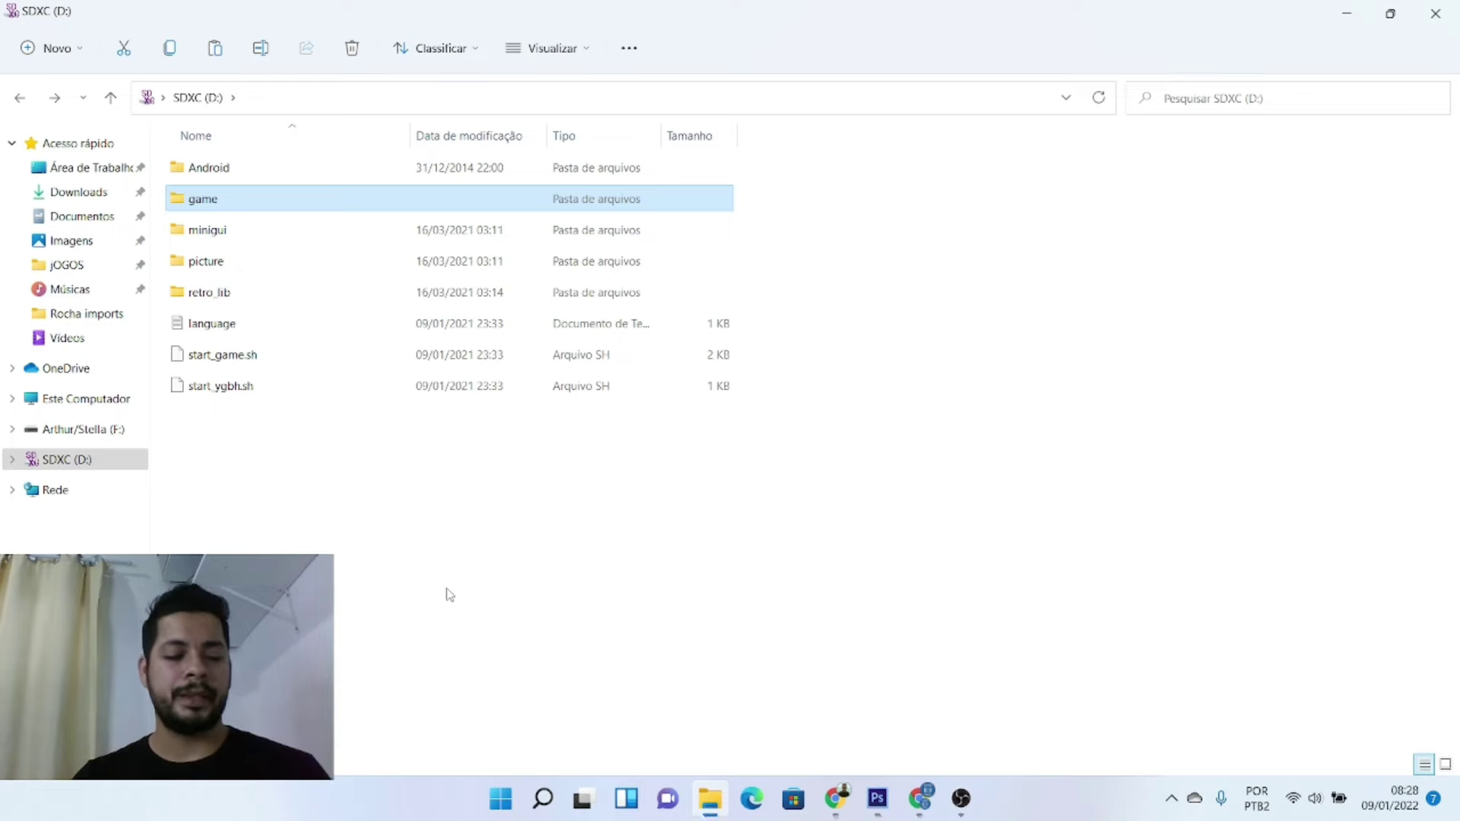
key("alt+Tab")
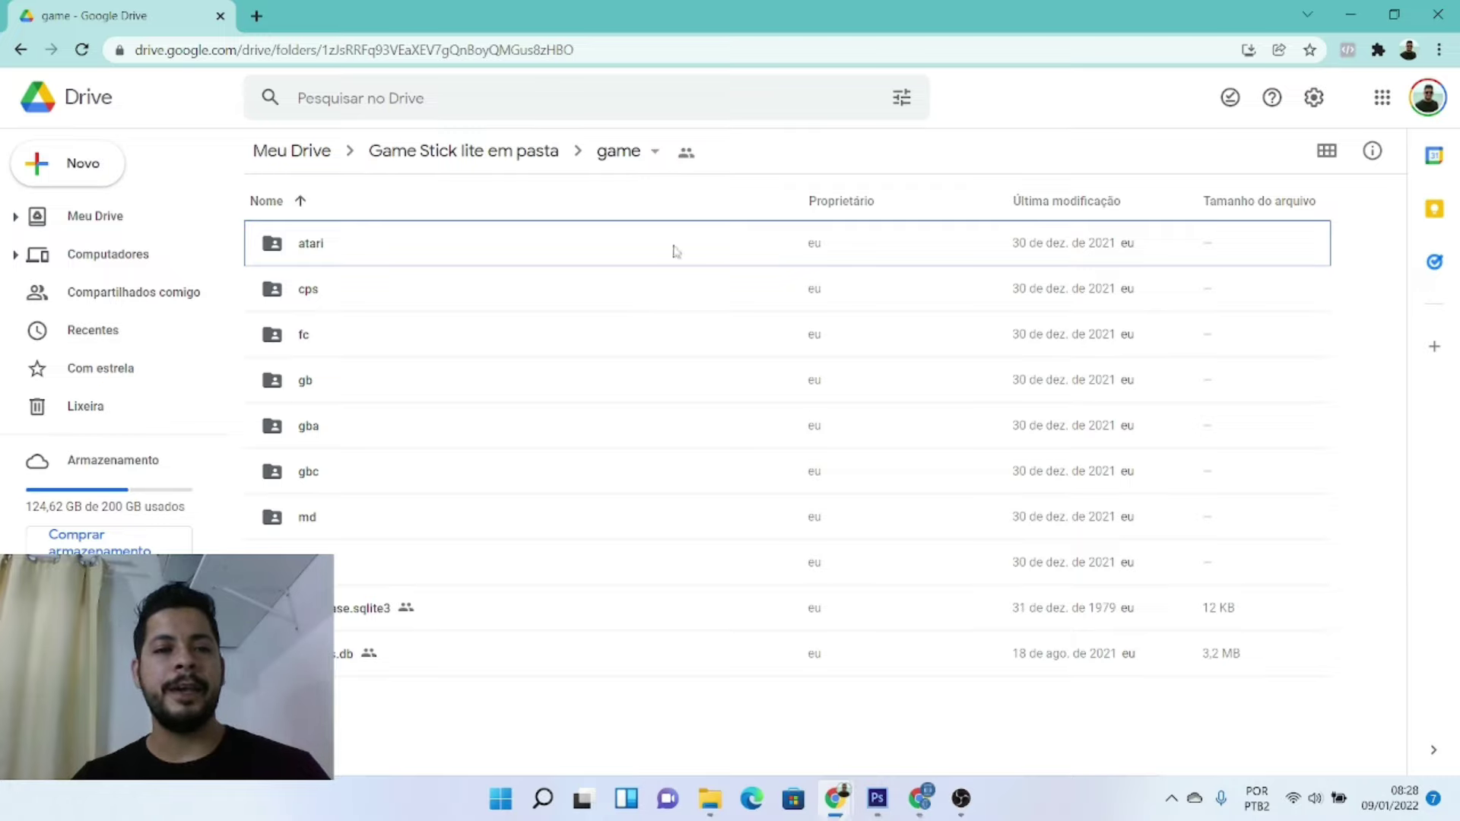
left_click(19, 50)
left_click(19, 50)
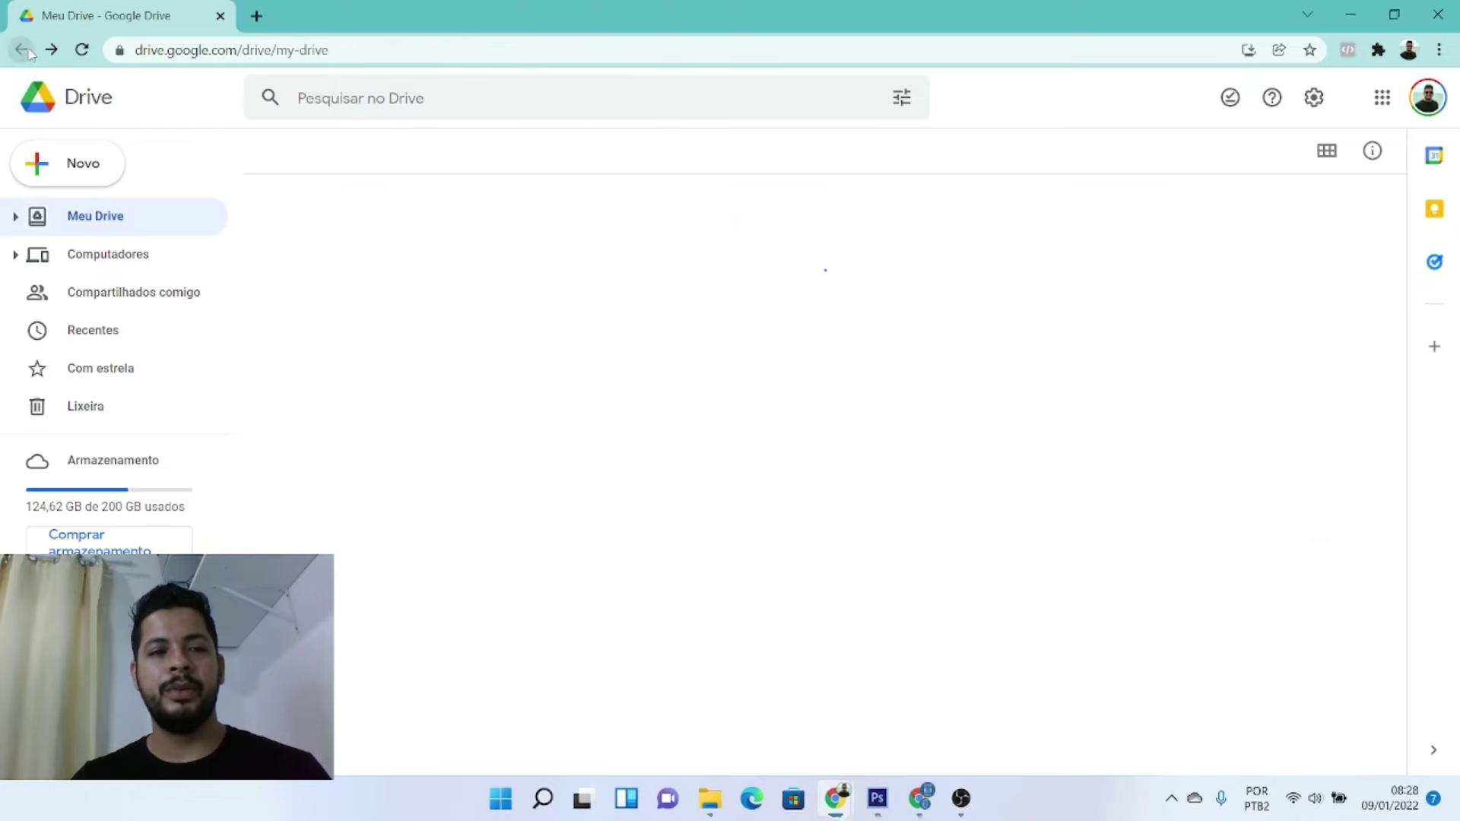